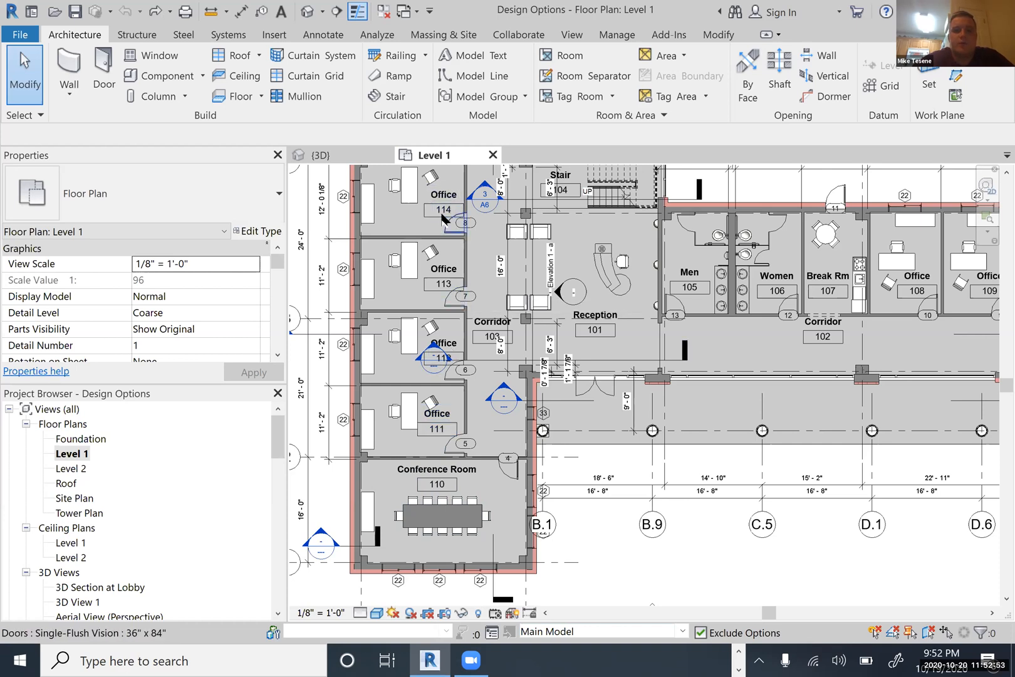
Change the Conference Room 110 tag to the Room Tag With Area type
{"action": "left_click", "coordinate": [461, 469]}
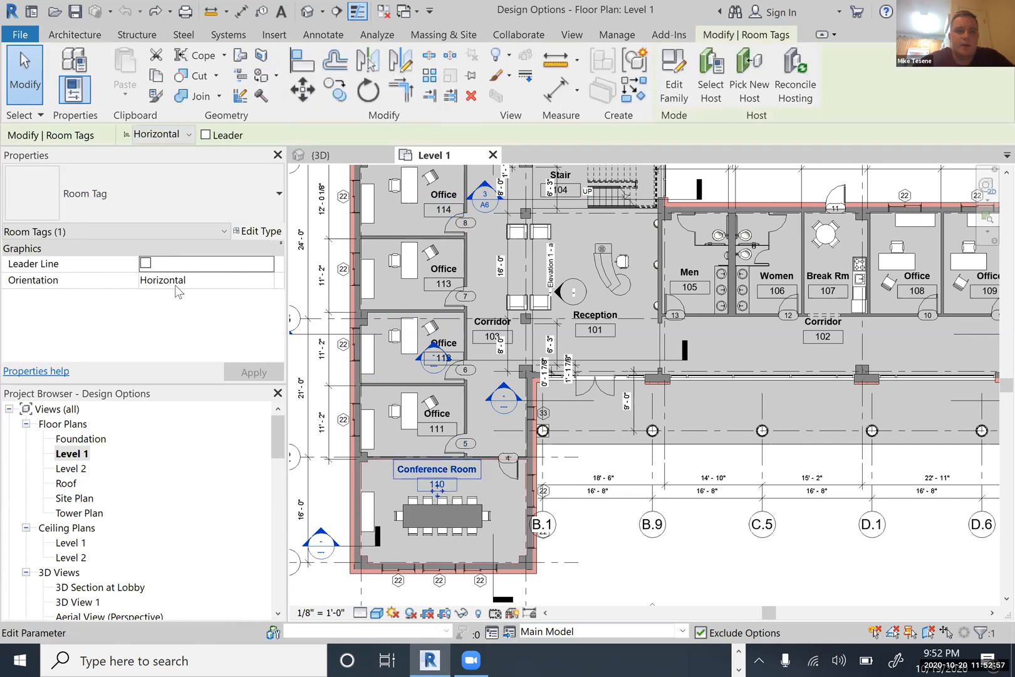
{"action": "left_click", "coordinate": [135, 195]}
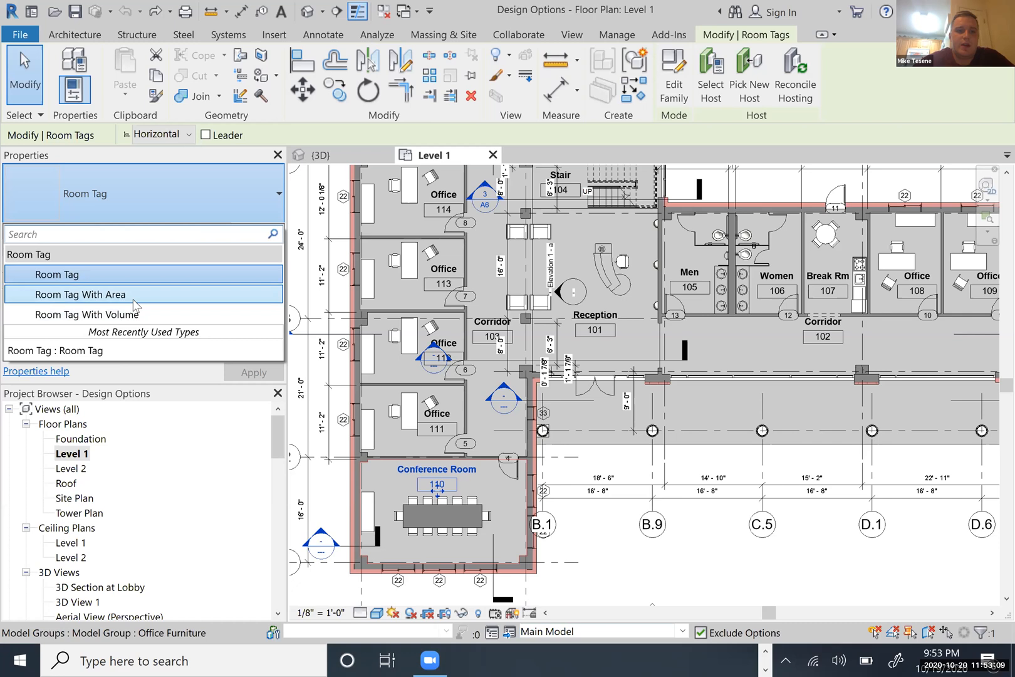
{"action": "left_click", "coordinate": [133, 301]}
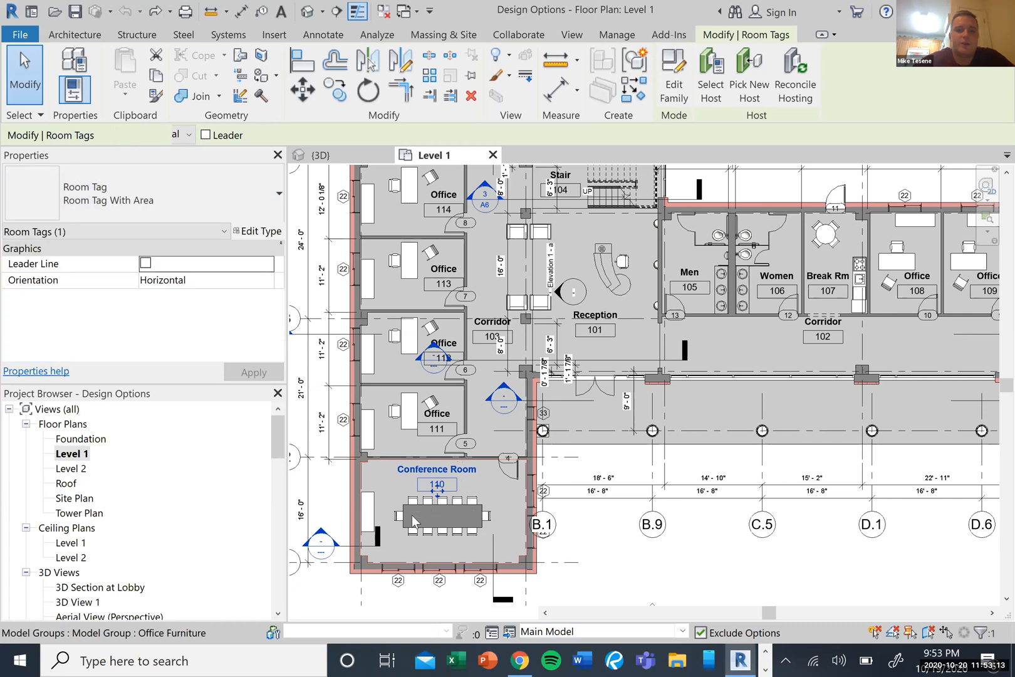
{"action": "key", "text": "Escape"}
{"action": "scroll", "coordinate": [435, 503], "scroll_direction": "up", "scroll_amount": 3}
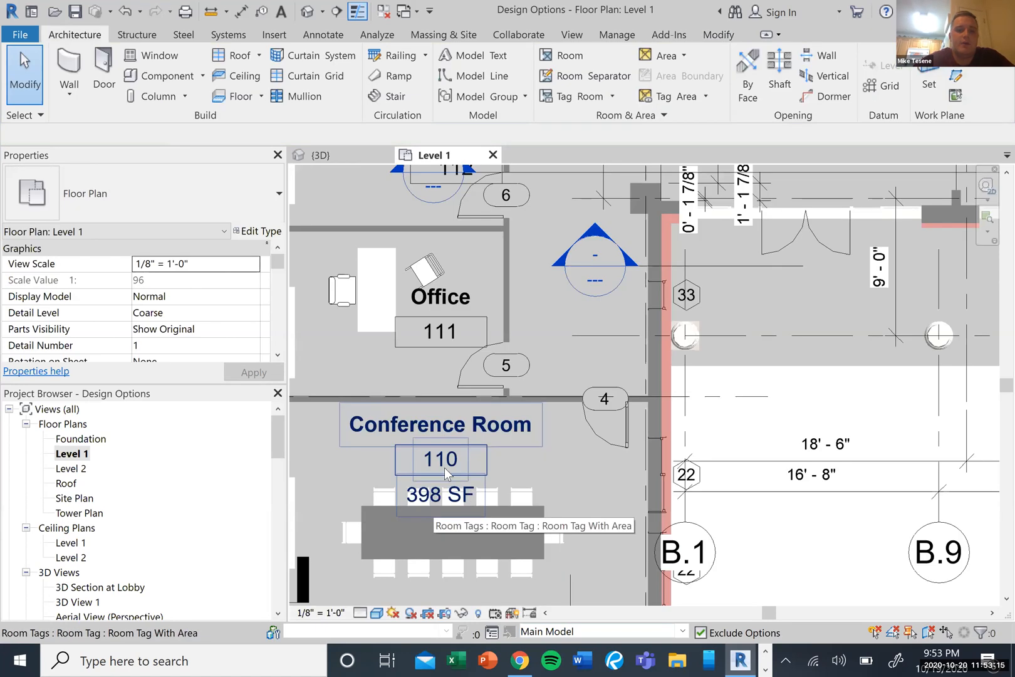
{"action": "scroll", "coordinate": [444, 467], "scroll_direction": "down", "scroll_amount": 2}
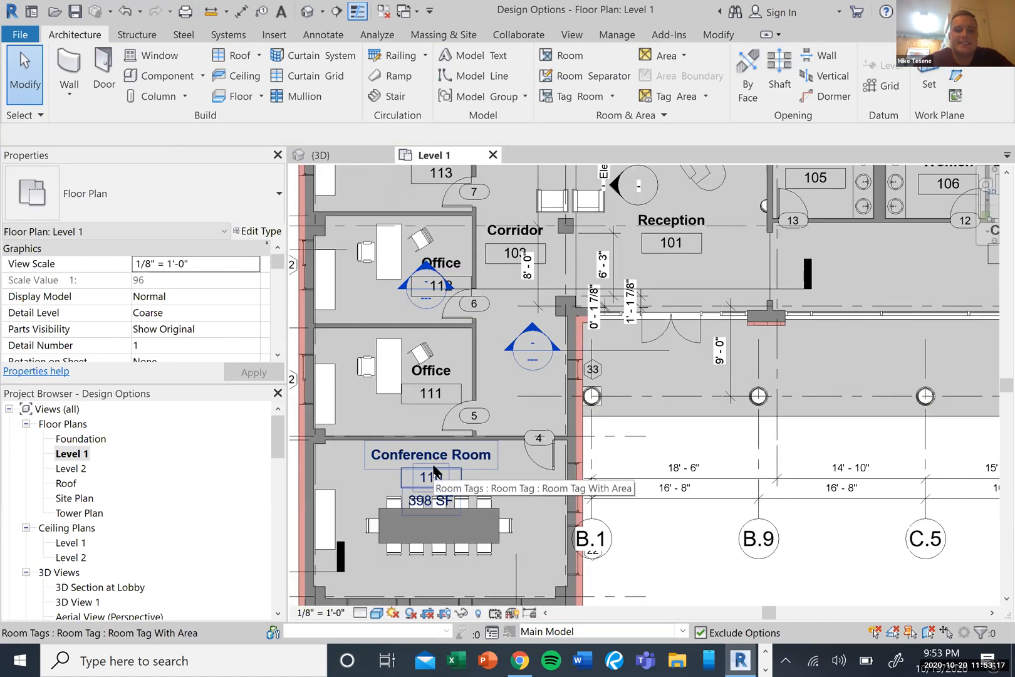
{"action": "left_click", "coordinate": [435, 471]}
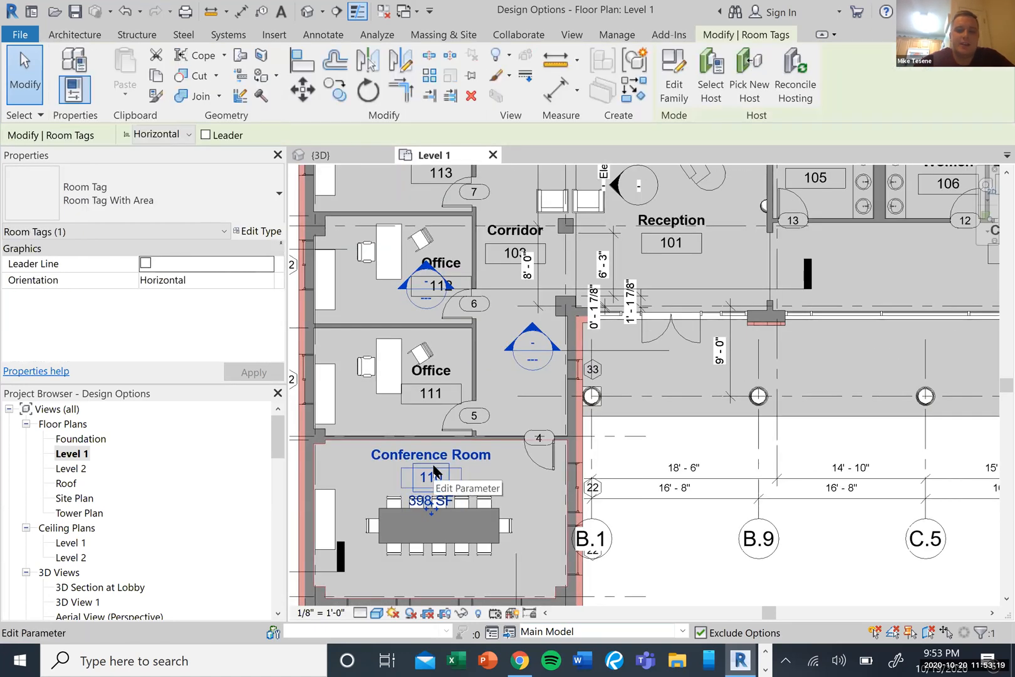
{"action": "left_click", "coordinate": [505, 384]}
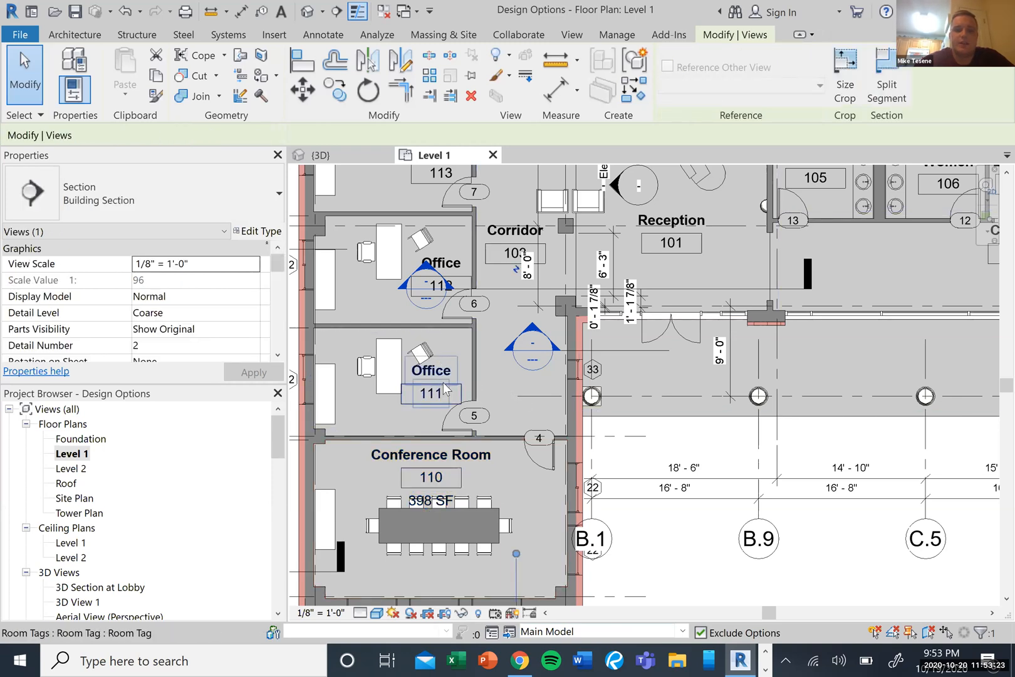
Delete the room tags of Office 111 and Office 112
{"action": "left_click", "coordinate": [443, 391]}
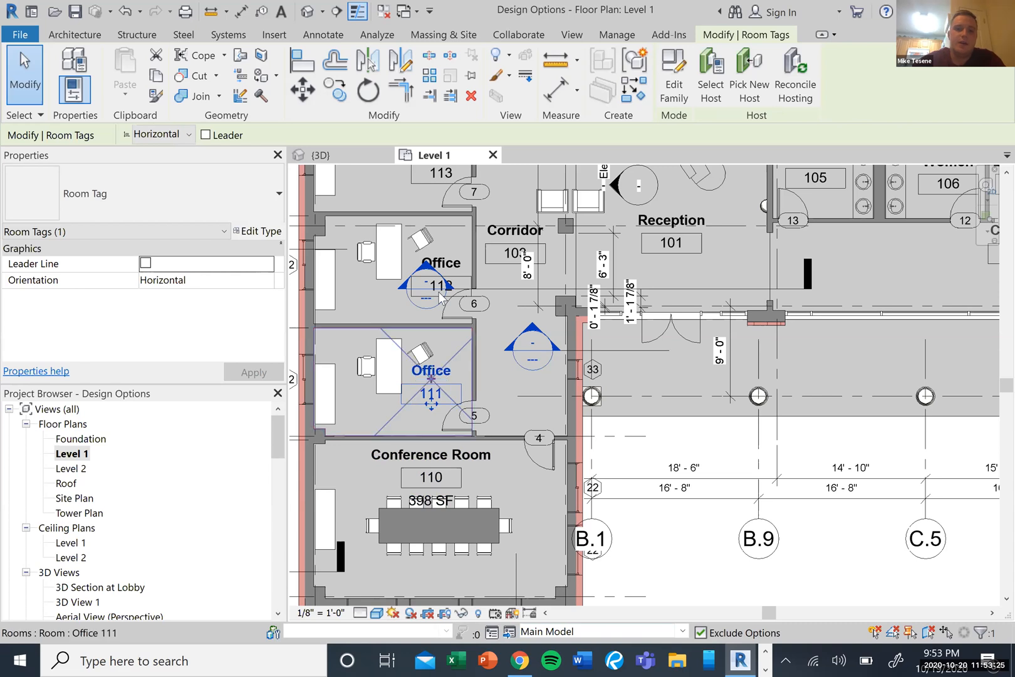
{"action": "key", "text": "Delete"}
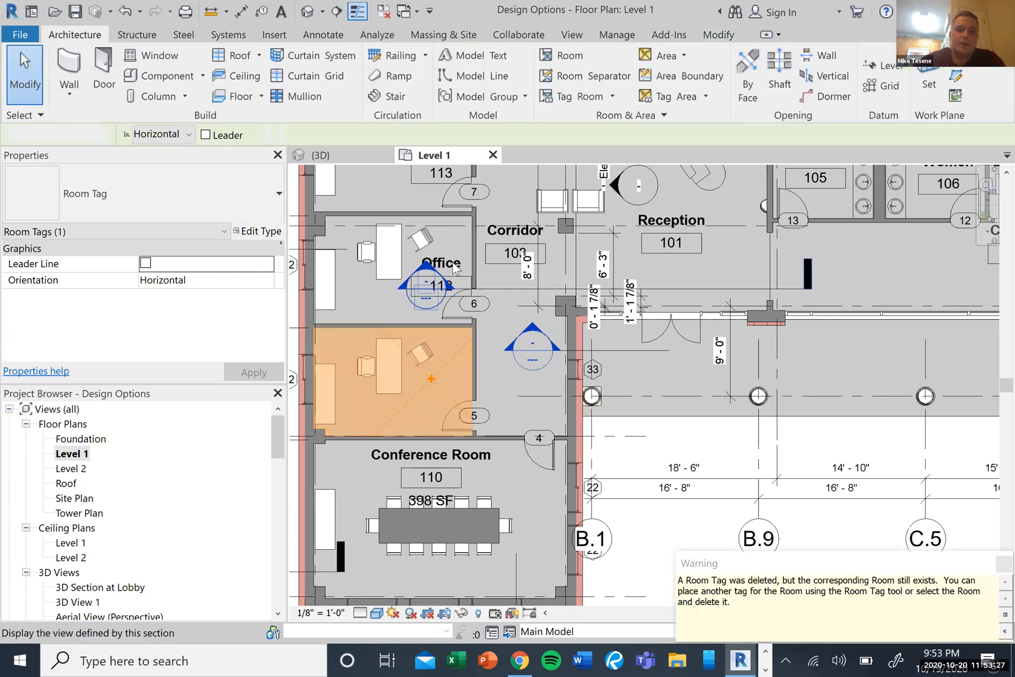
{"action": "left_click", "coordinate": [441, 262]}
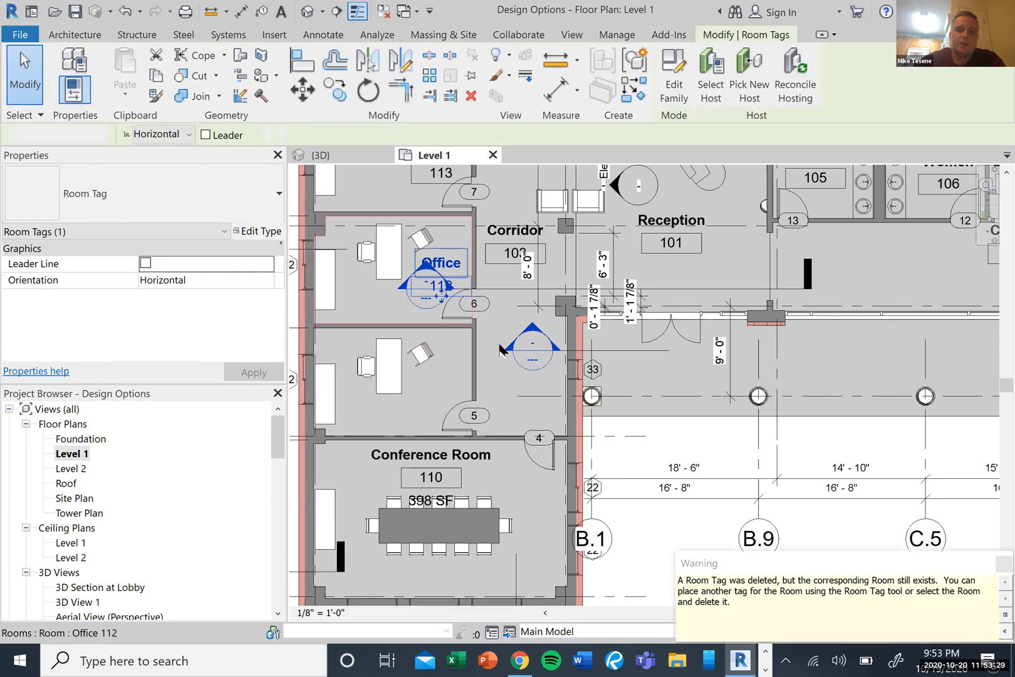
{"action": "key", "text": "Delete"}
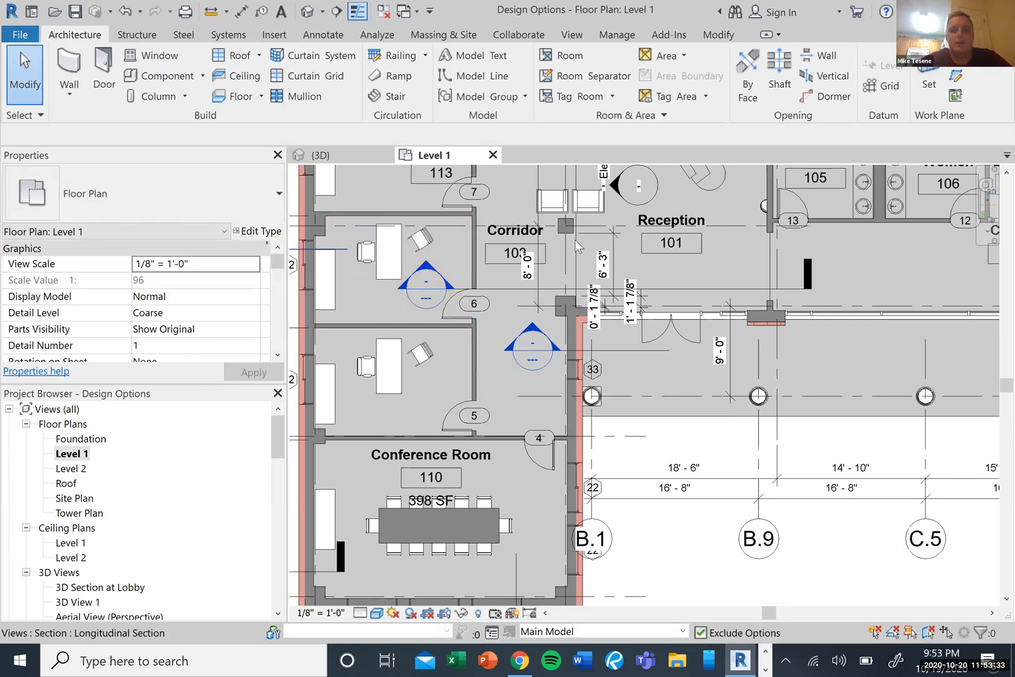
Delete the untagged Office 111 and Office 112 rooms from the floor plan
{"action": "left_click", "coordinate": [617, 120]}
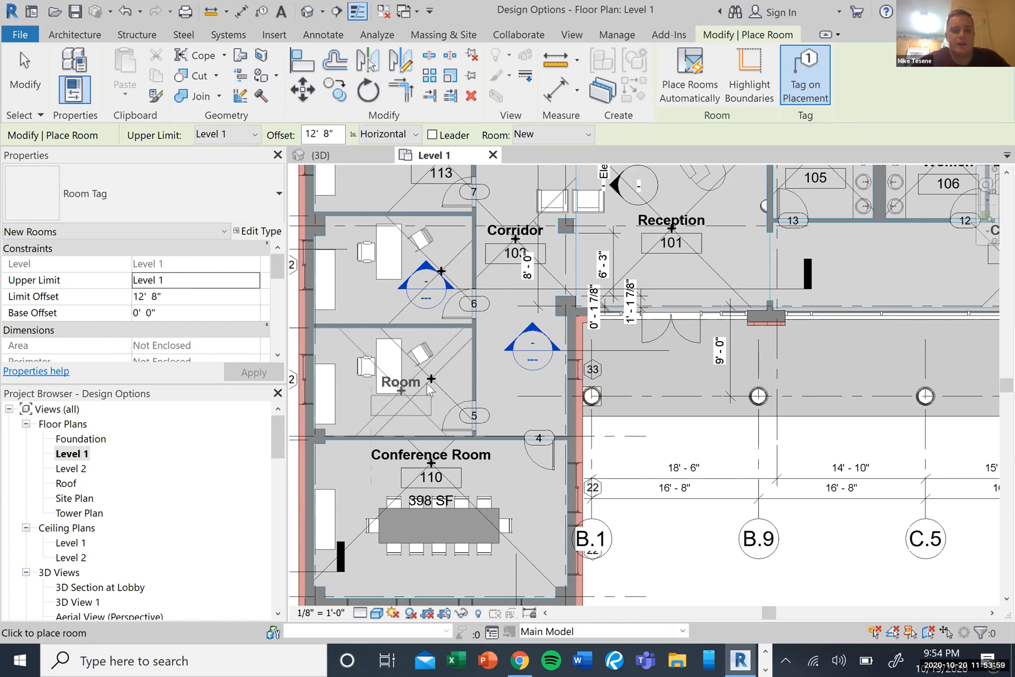
{"action": "key", "text": "Escape"}
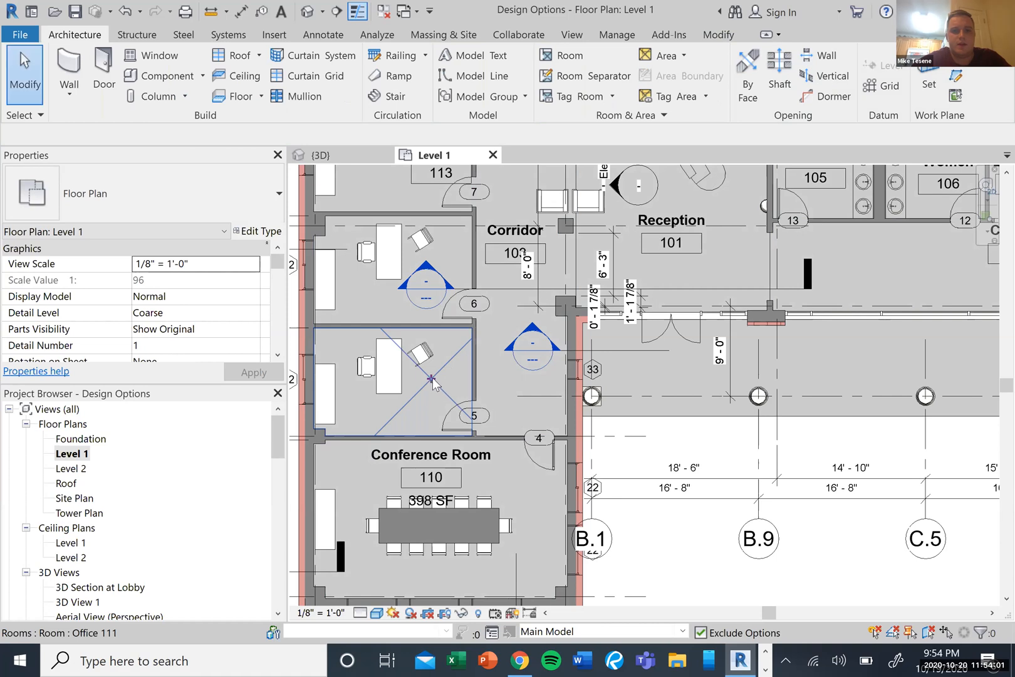
{"action": "left_click", "coordinate": [433, 380]}
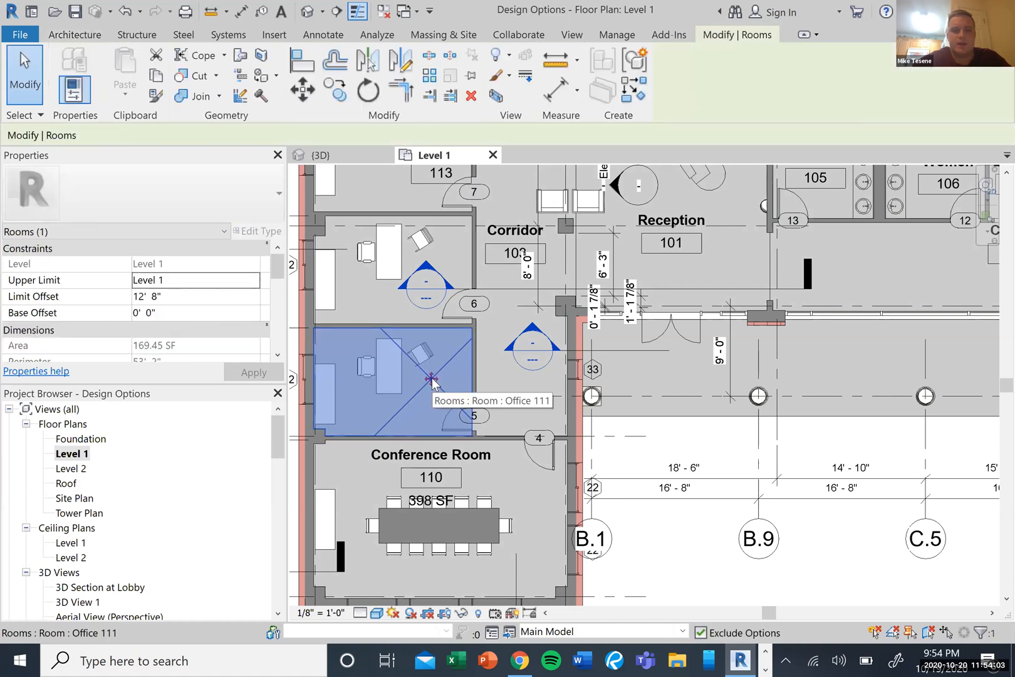
{"action": "key", "text": "Delete"}
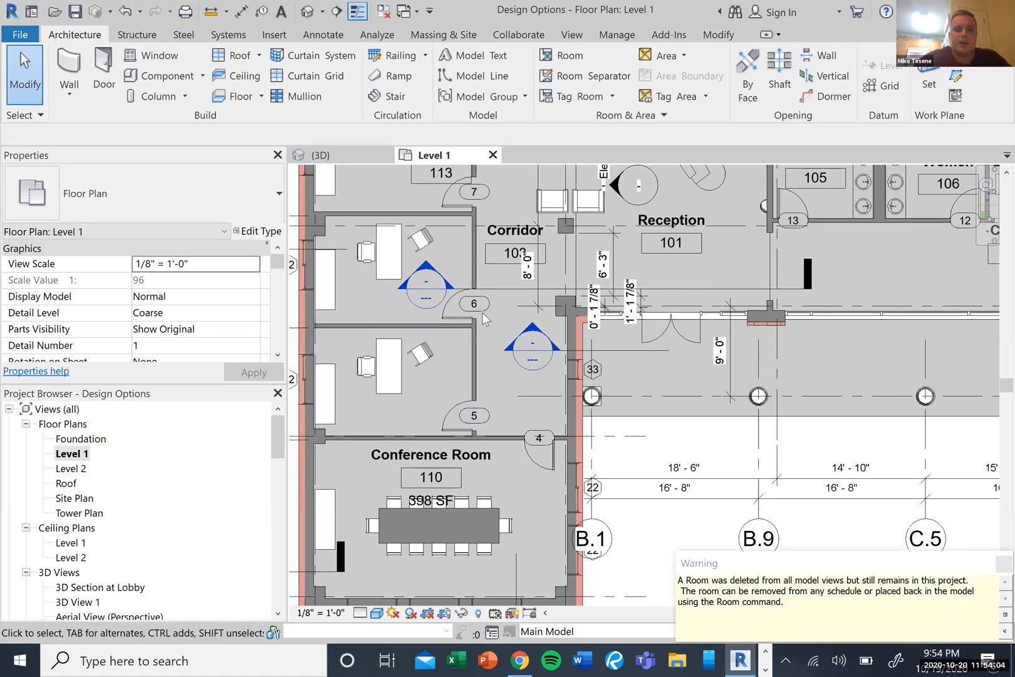
{"action": "left_click", "coordinate": [460, 247]}
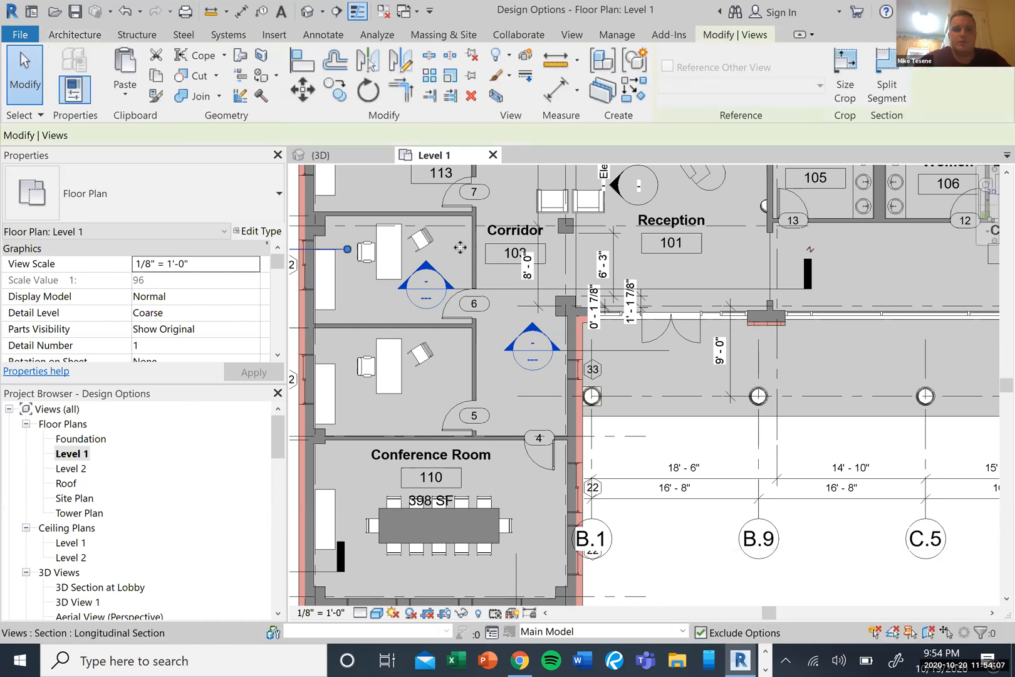
{"action": "key", "text": "Escape"}
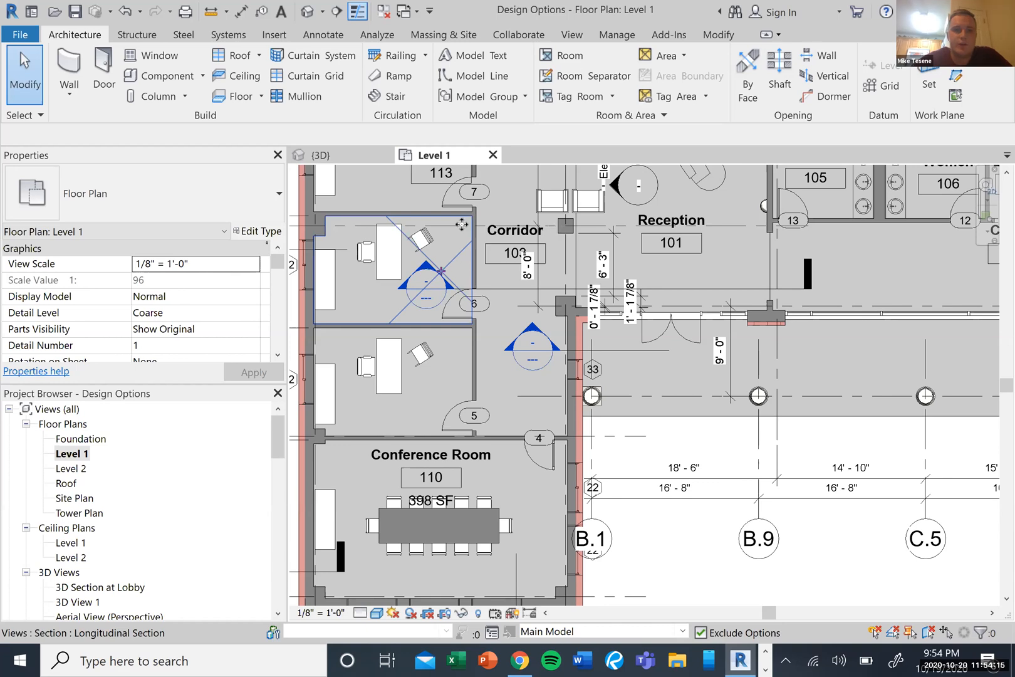
{"action": "key", "text": "Delete"}
Place a new tagged room in the office at door 6, undoing any extra placement in the office below
{"action": "key", "text": "r"}
{"action": "key", "text": "m"}
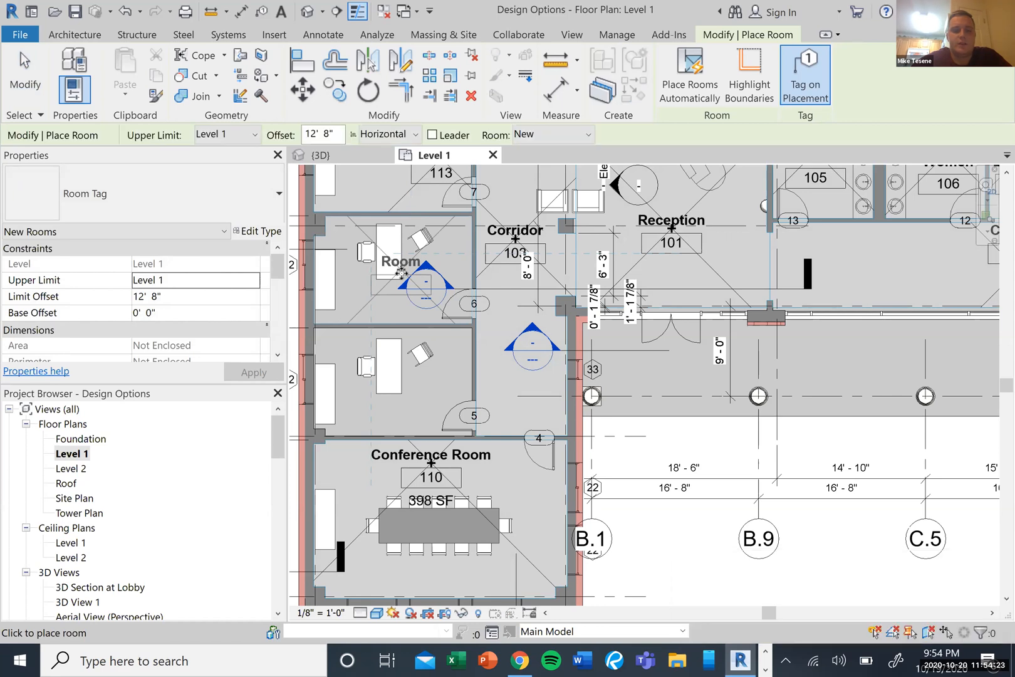
{"action": "left_click", "coordinate": [401, 274]}
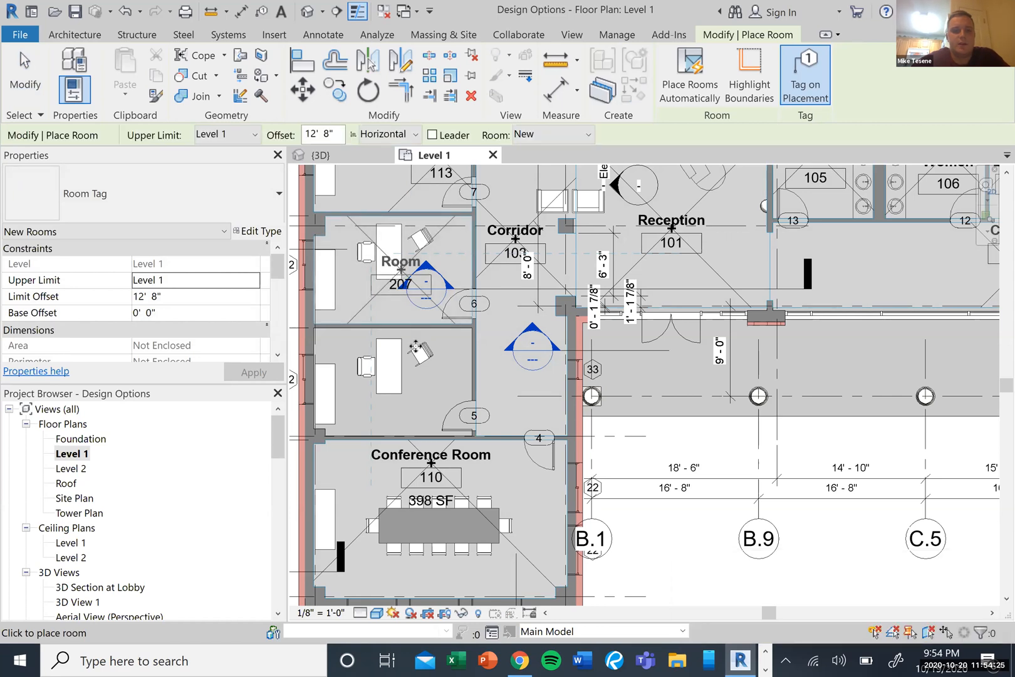
{"action": "left_click", "coordinate": [401, 337]}
{"action": "key", "text": "ctrl+z"}
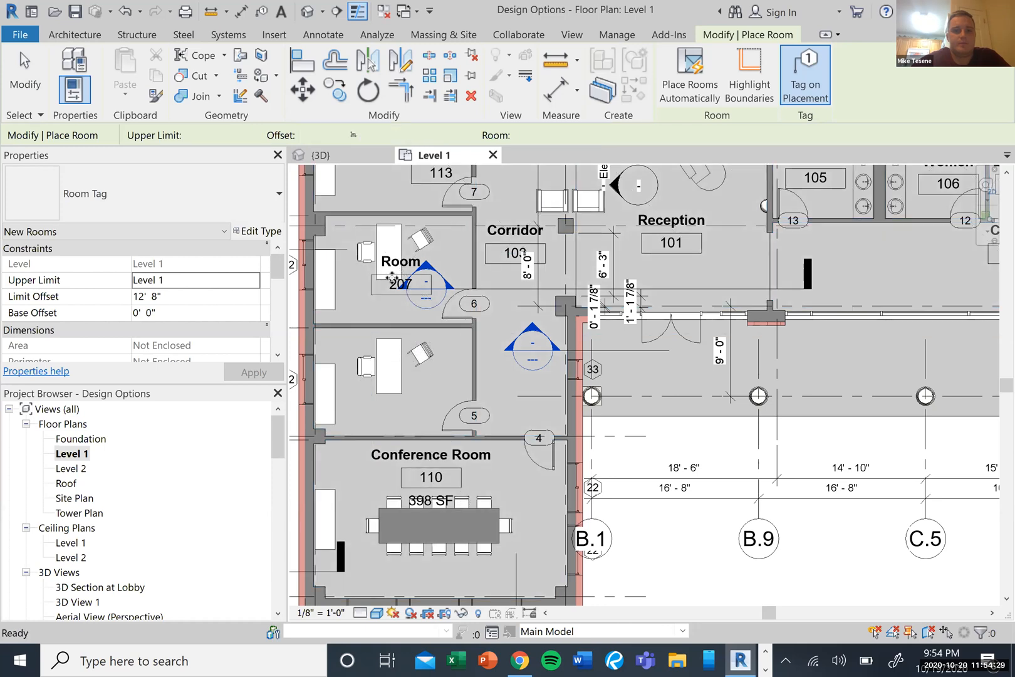
{"action": "key", "text": "Escape"}
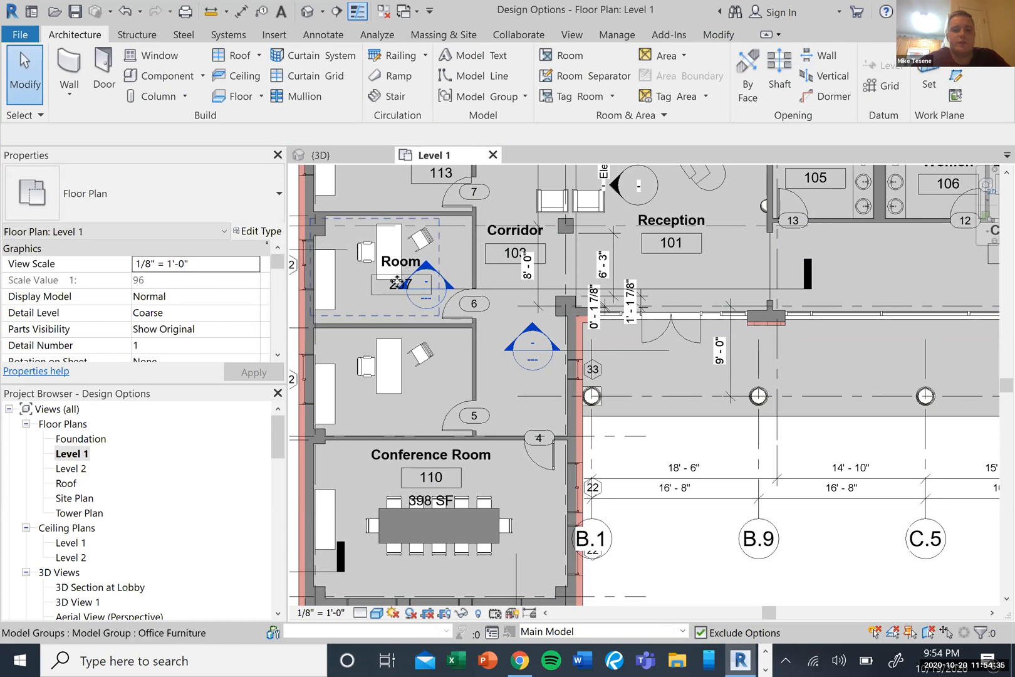
Temporarily hide the section mark that overlaps the new room's tag in the office at door 6
{"action": "double_click", "coordinate": [402, 285]}
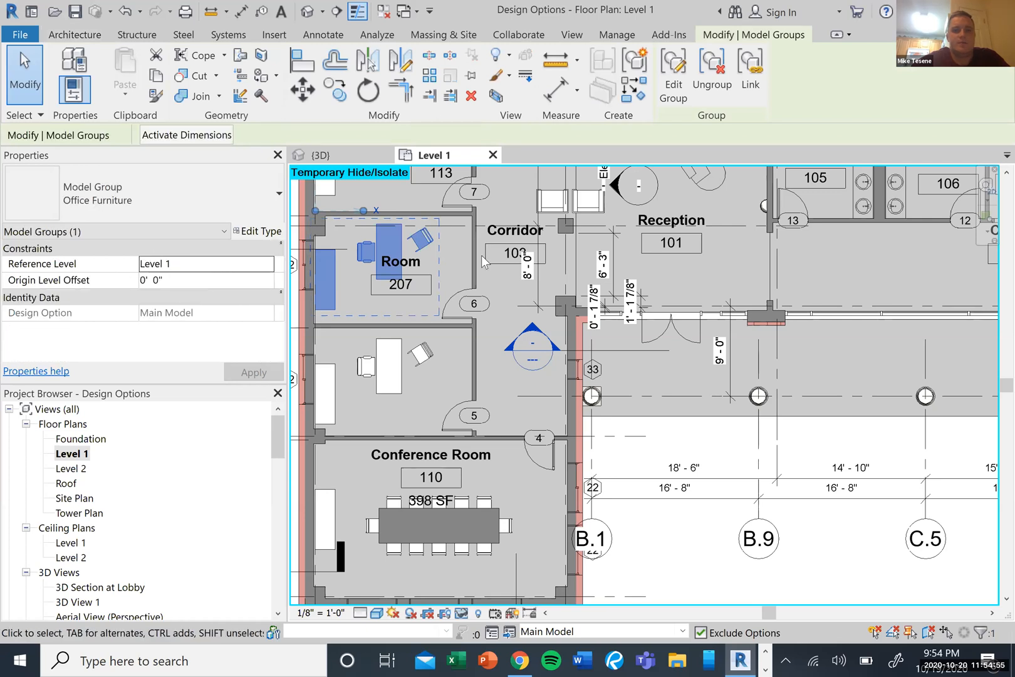
{"action": "left_click", "coordinate": [400, 289]}
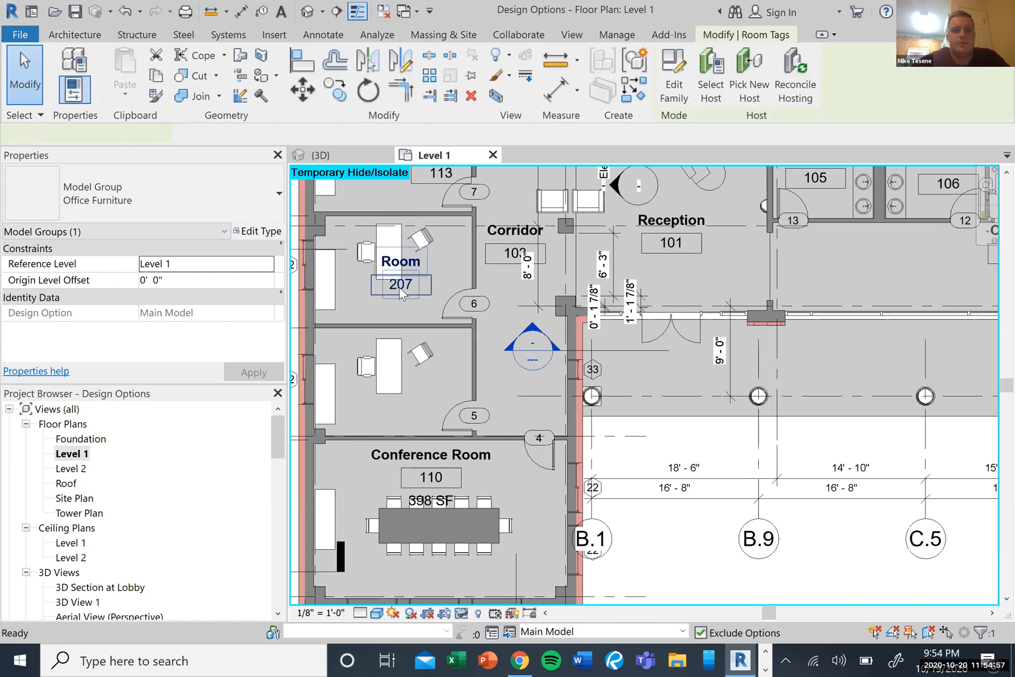
{"action": "double_click", "coordinate": [400, 287]}
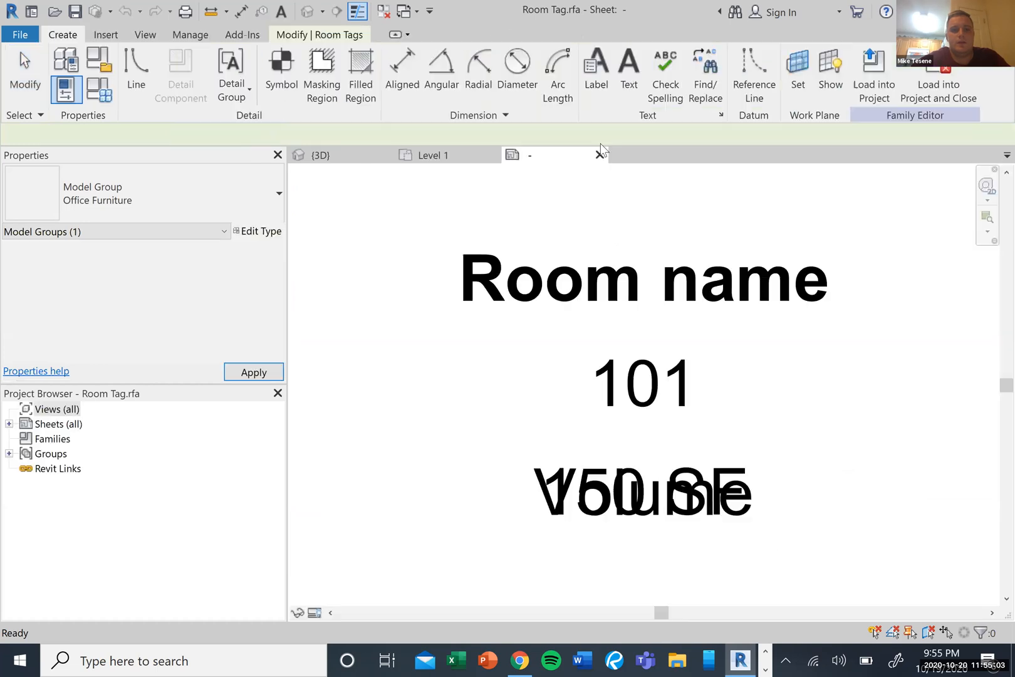
{"action": "left_click", "coordinate": [599, 154]}
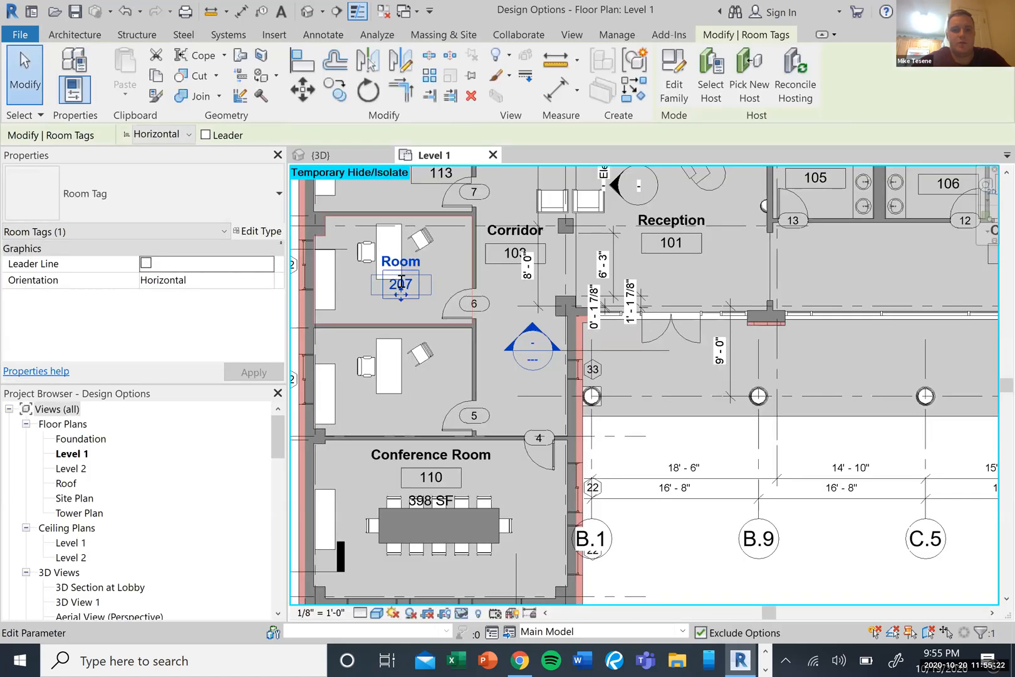
{"action": "left_click", "coordinate": [401, 281]}
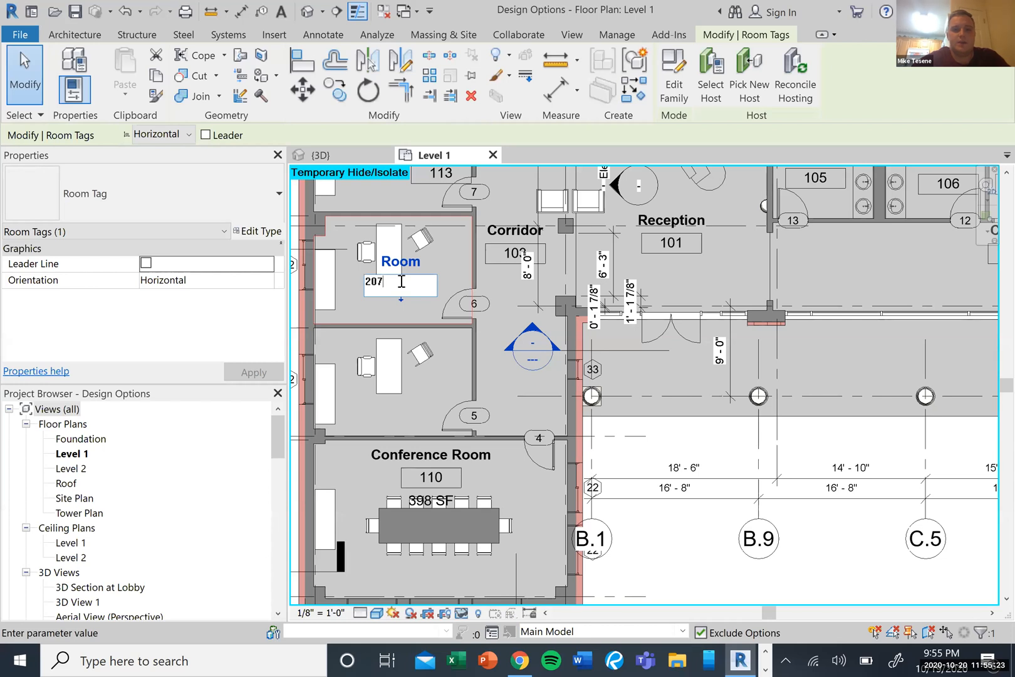
{"action": "key", "text": "BackSpace"}
{"action": "type", "text": "101"}
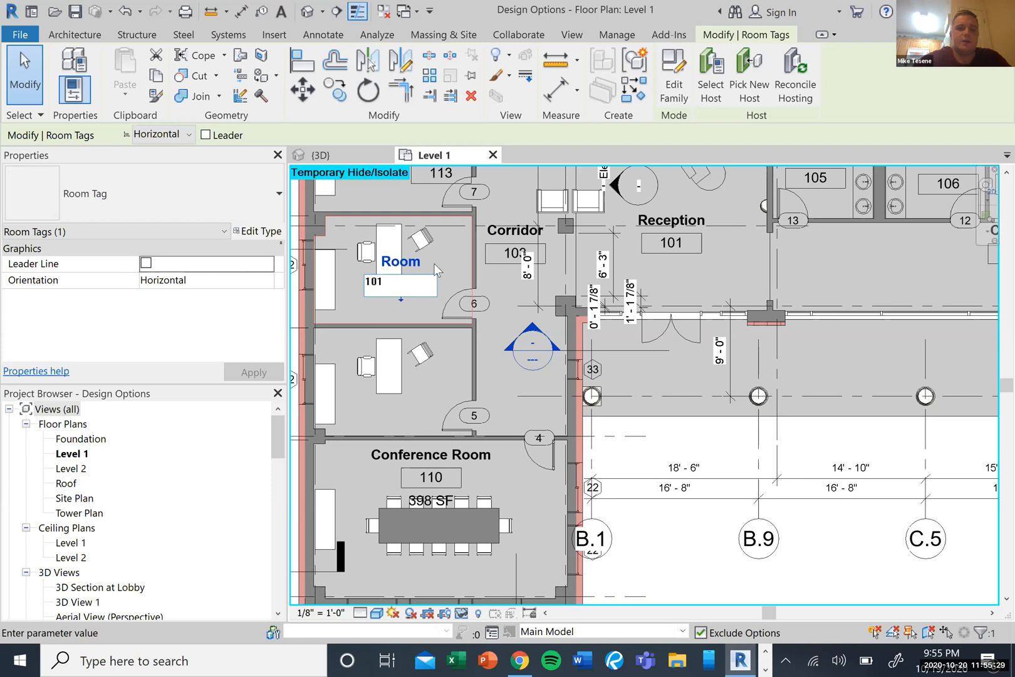
{"action": "key", "text": "Escape"}
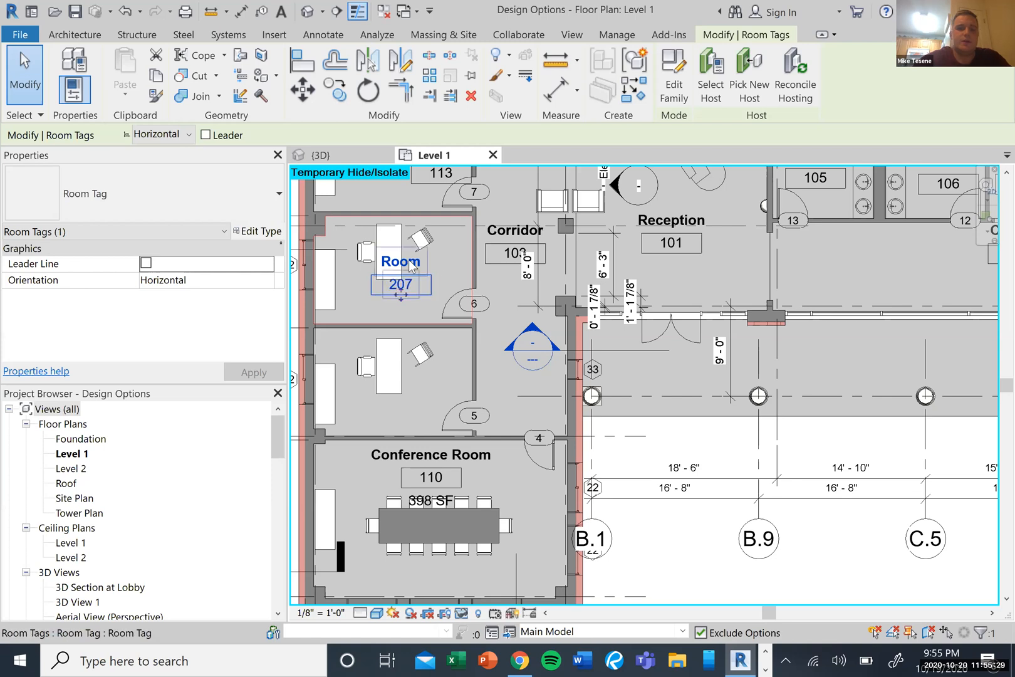
{"action": "key", "text": "Escape"}
Move the new room's tag off the desk, toward door 6
{"action": "left_click", "coordinate": [424, 271]}
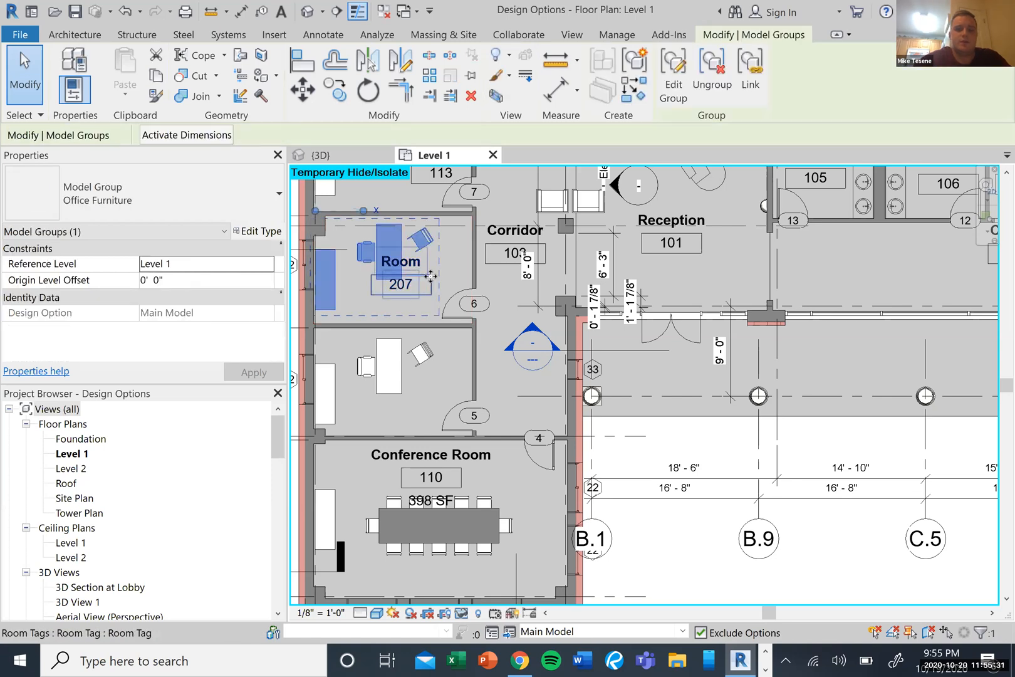
{"action": "left_click", "coordinate": [438, 279]}
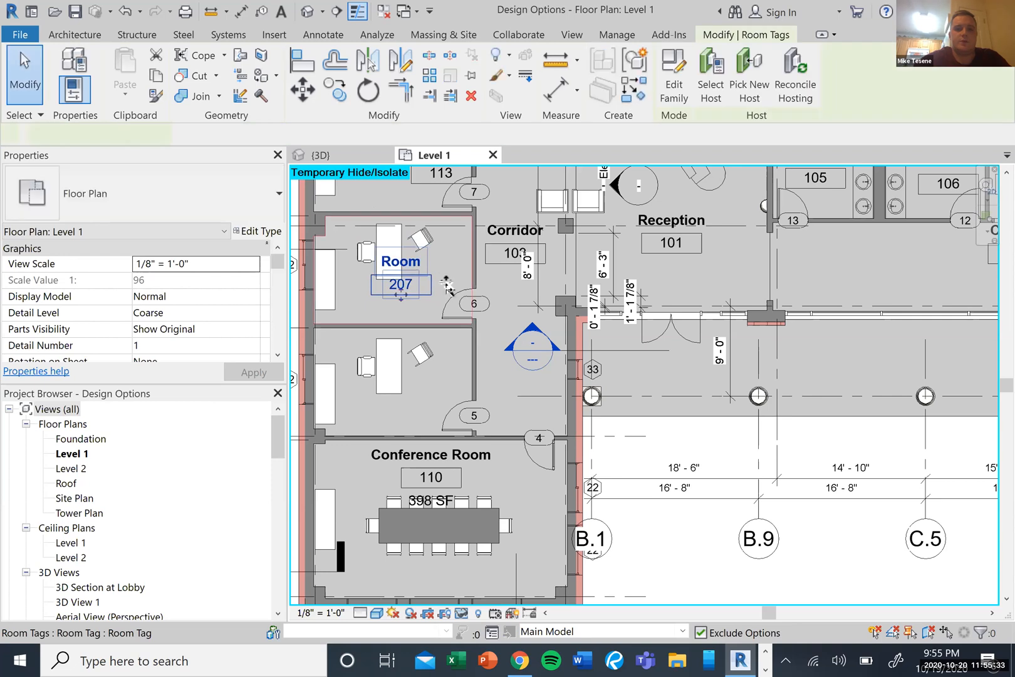
{"action": "left_click", "coordinate": [401, 279]}
{"action": "key", "text": "Escape"}
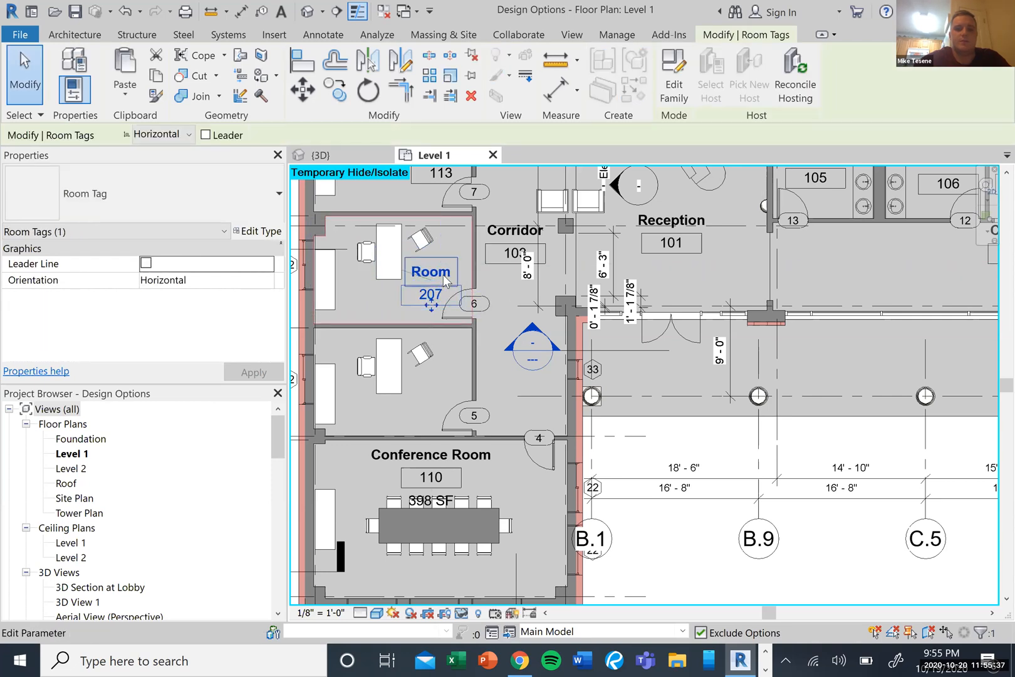
Rename the new room to "Office one" through its tag
{"action": "left_click", "coordinate": [444, 275]}
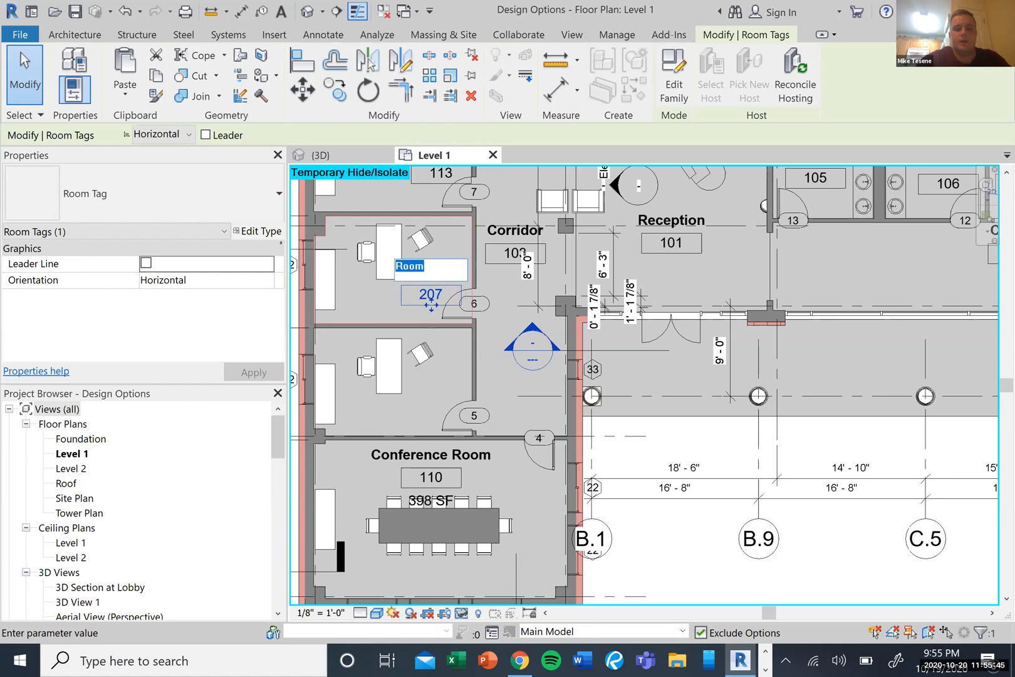
{"action": "type", "text": "Office on3"}
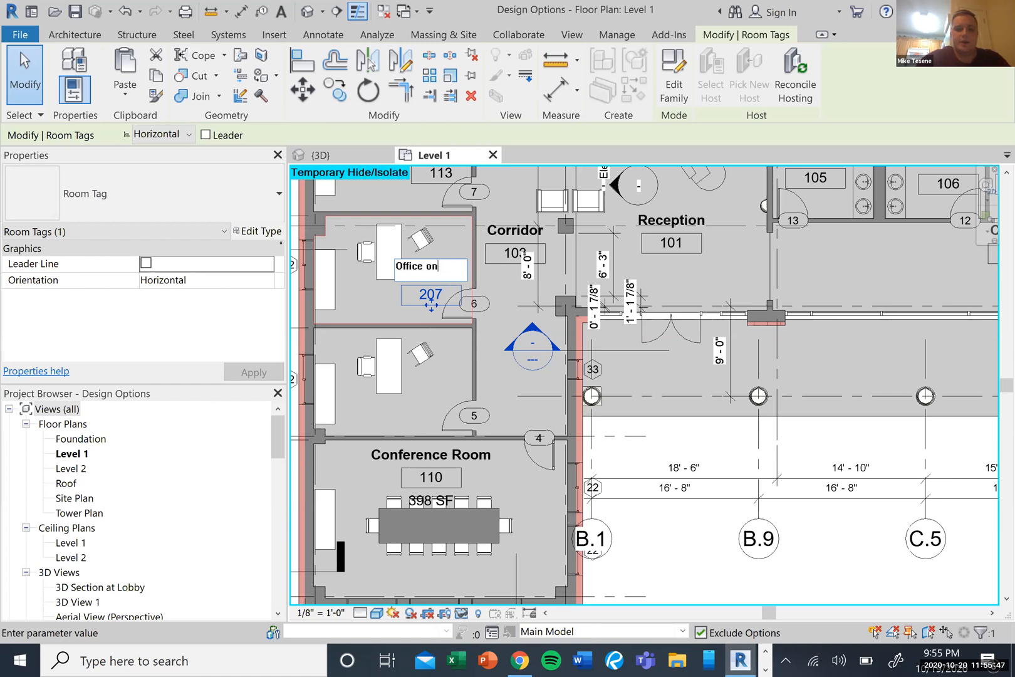
{"action": "left_click", "coordinate": [446, 325]}
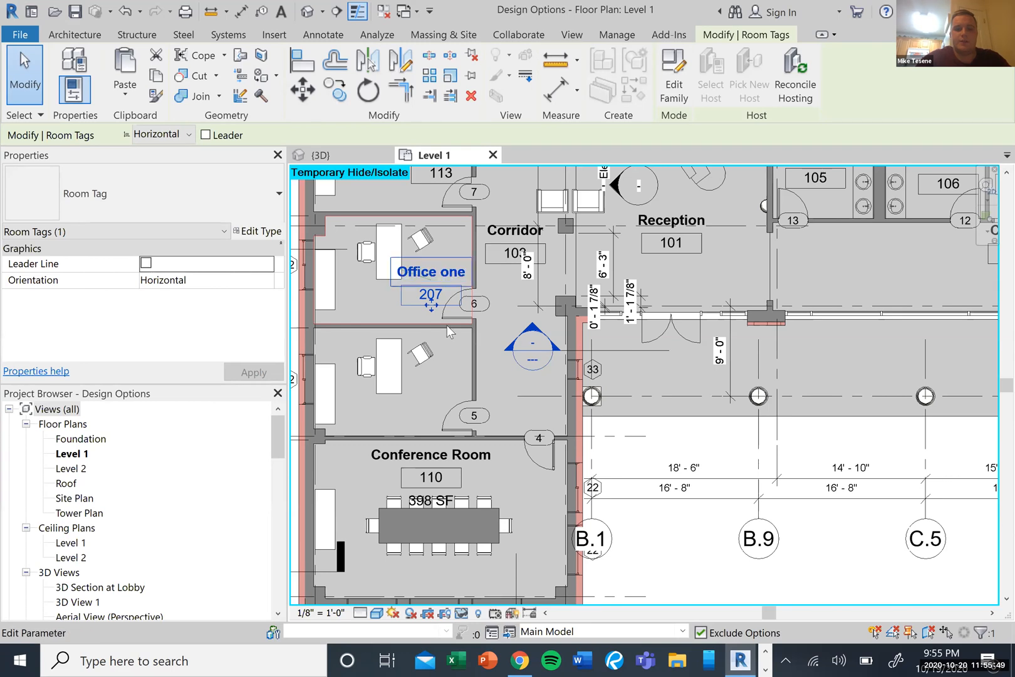
{"action": "left_click", "coordinate": [404, 378]}
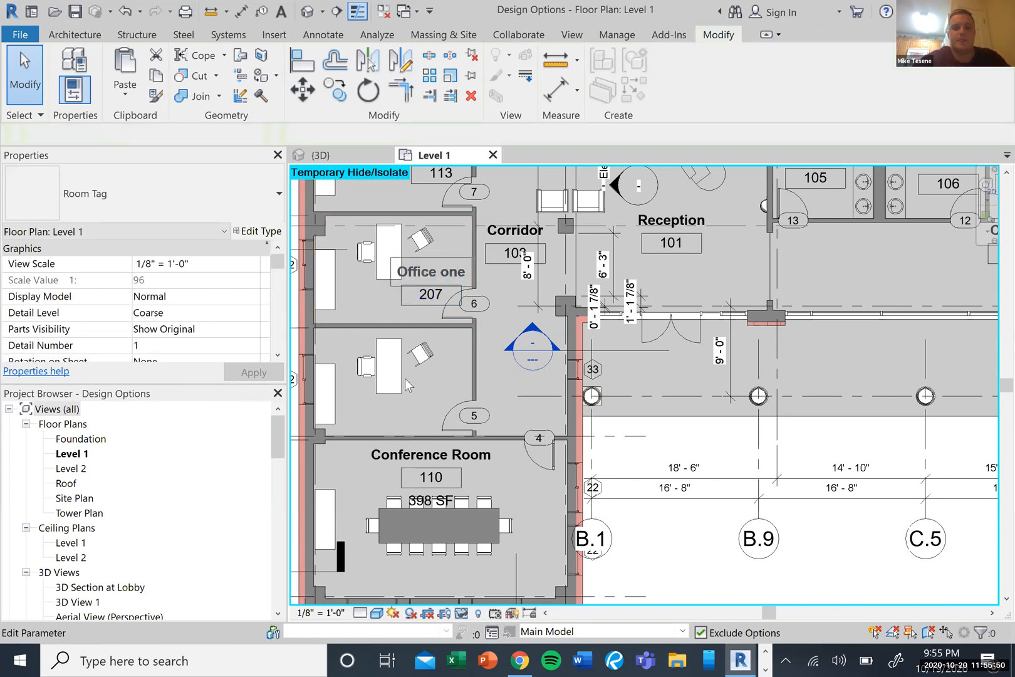
Delete the partition wall between the offices at doors 5 and 6, and move door 6 farther from door 5 with its swing flipped
{"action": "left_click", "coordinate": [404, 328]}
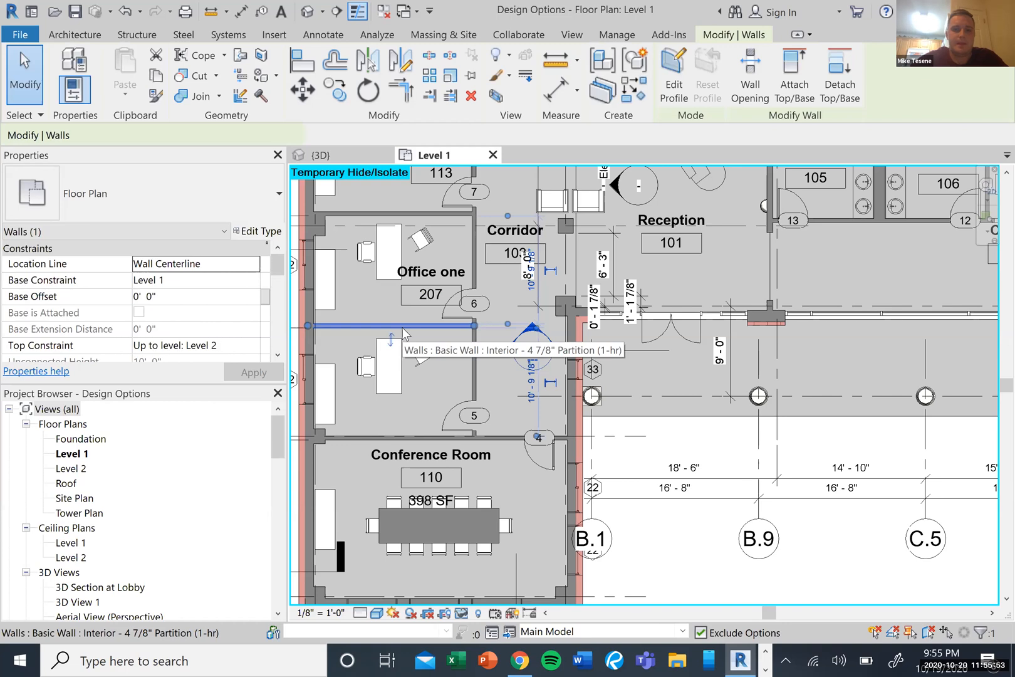
{"action": "key", "text": "Delete"}
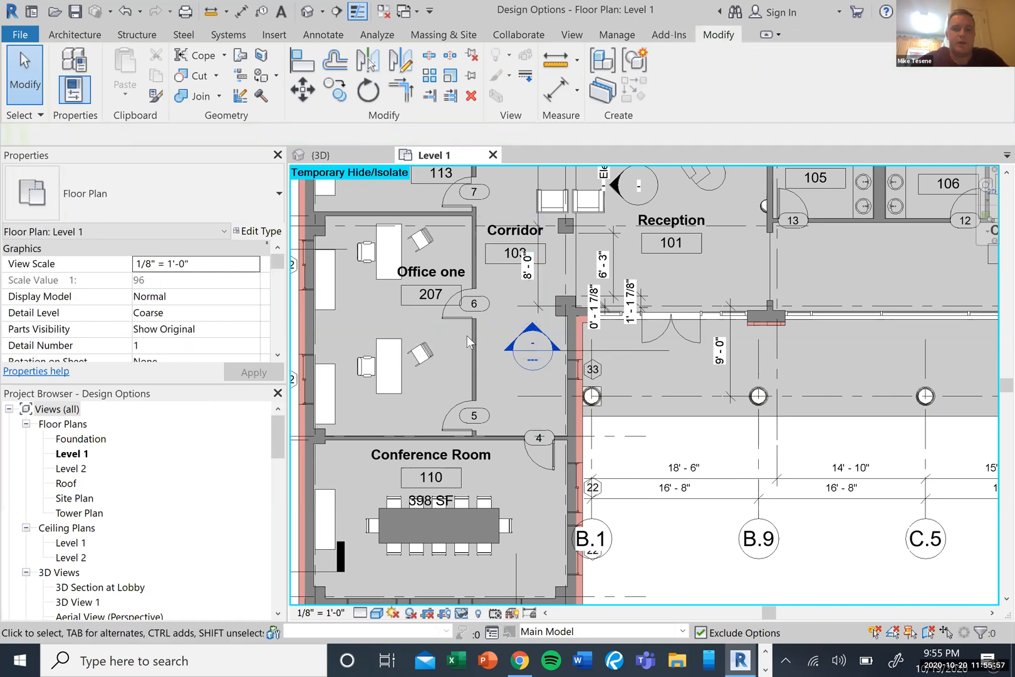
{"action": "left_click_drag", "start_coordinate": [472, 307], "coordinate": [464, 251]}
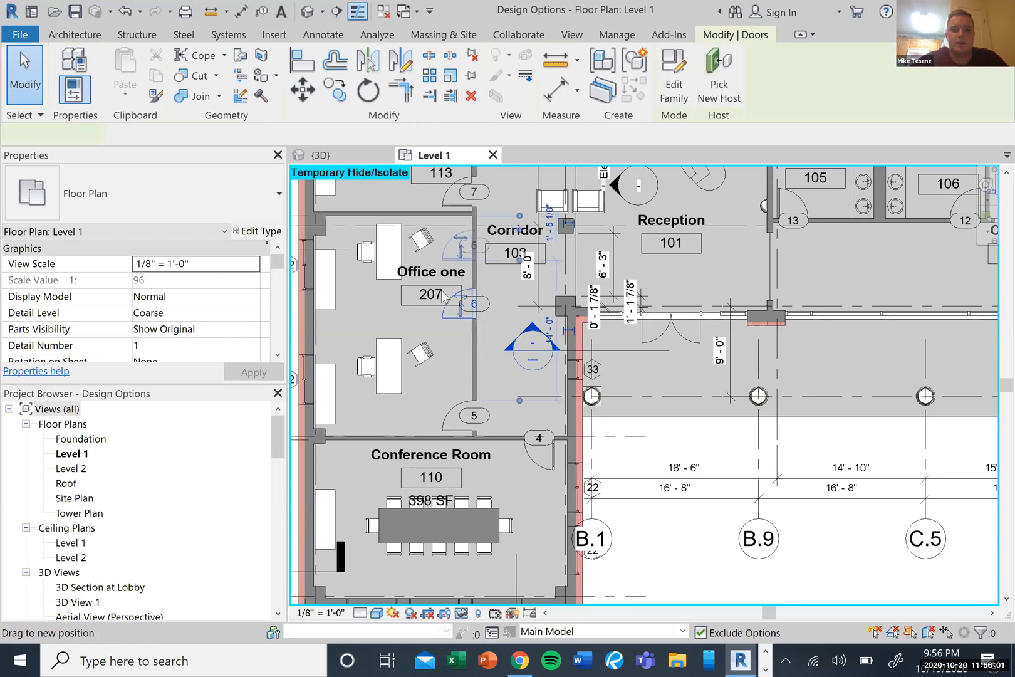
{"action": "key", "text": "space"}
{"action": "left_click", "coordinate": [467, 352]}
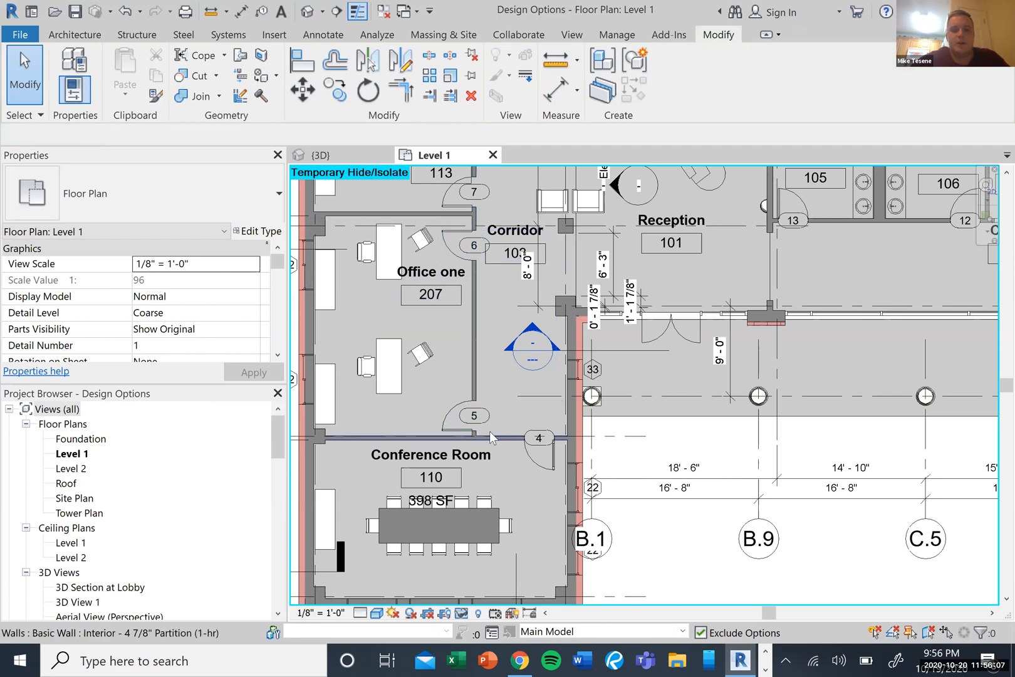
Draw a horizontal room separation line about 15'-6" long across the merged office, between the two desks
{"action": "left_click", "coordinate": [444, 326]}
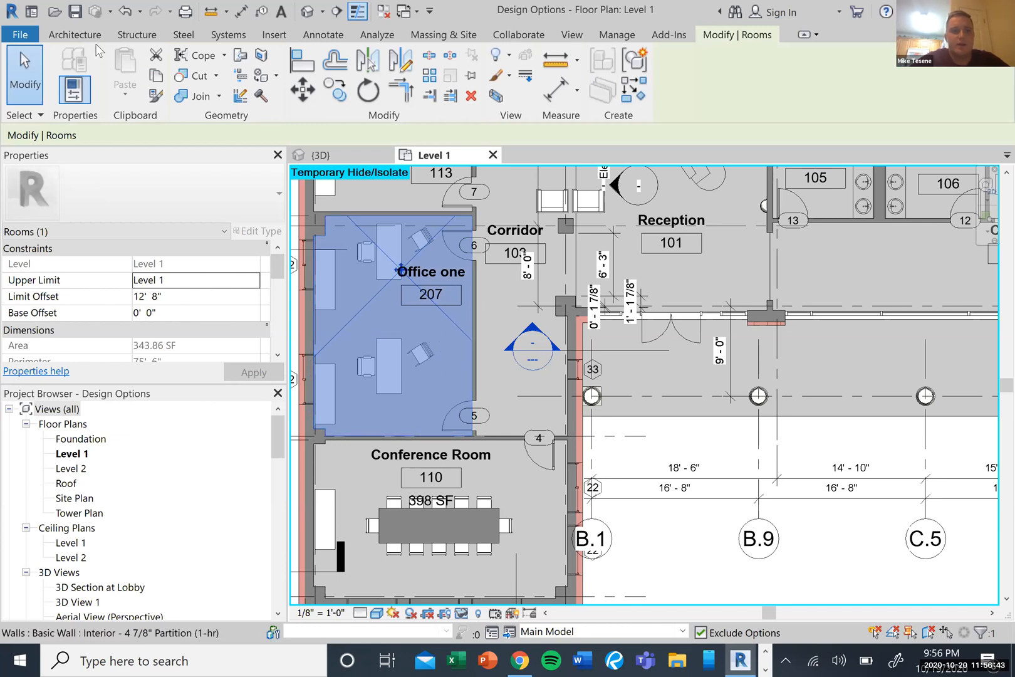
{"action": "key", "text": "Escape"}
{"action": "left_click", "coordinate": [601, 86]}
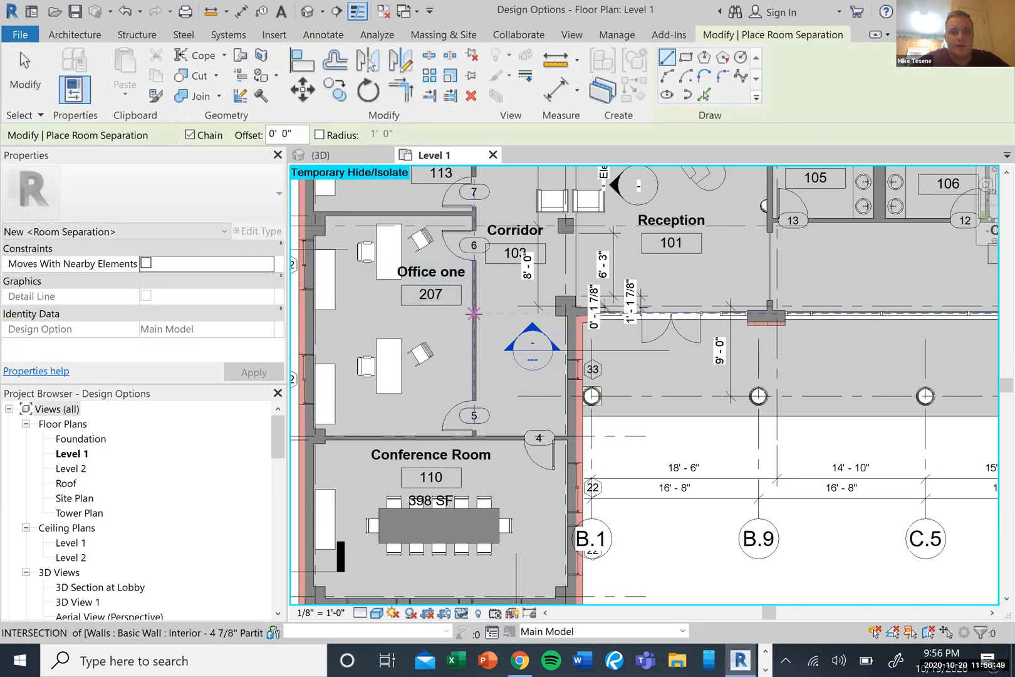
{"action": "left_click", "coordinate": [474, 313]}
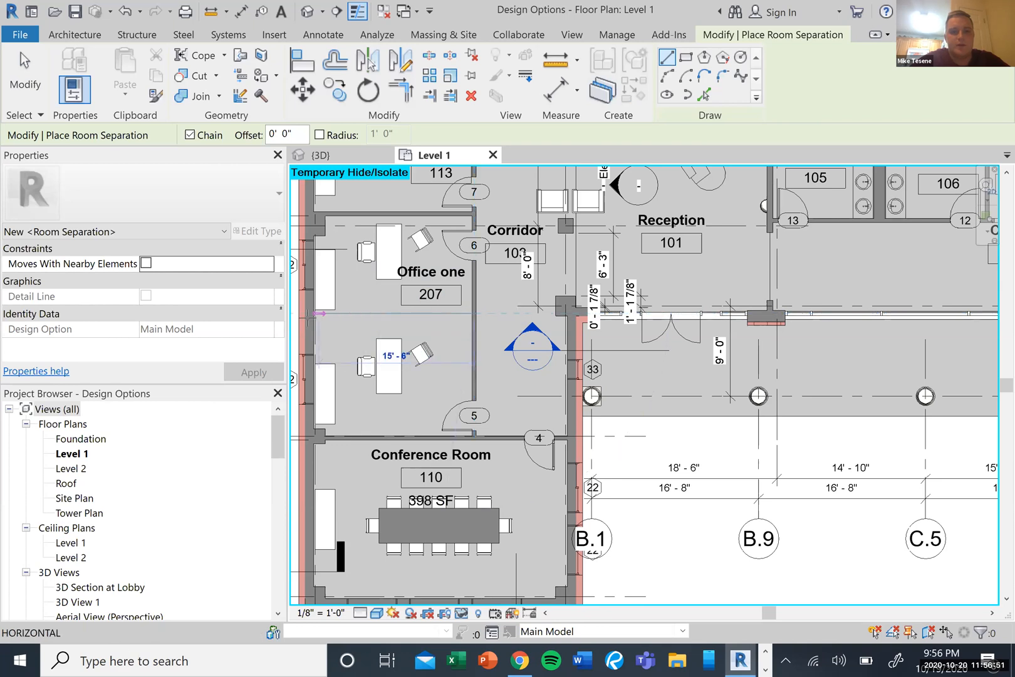
{"action": "left_click", "coordinate": [310, 313]}
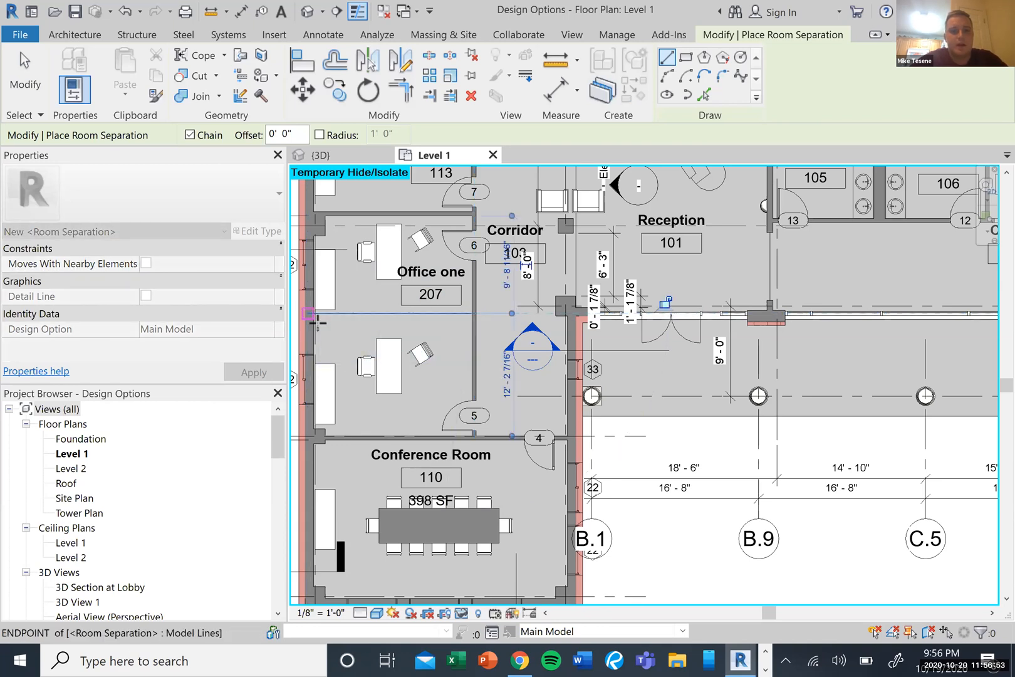
{"action": "key", "text": "Escape"}
{"action": "key", "text": "Escape"}
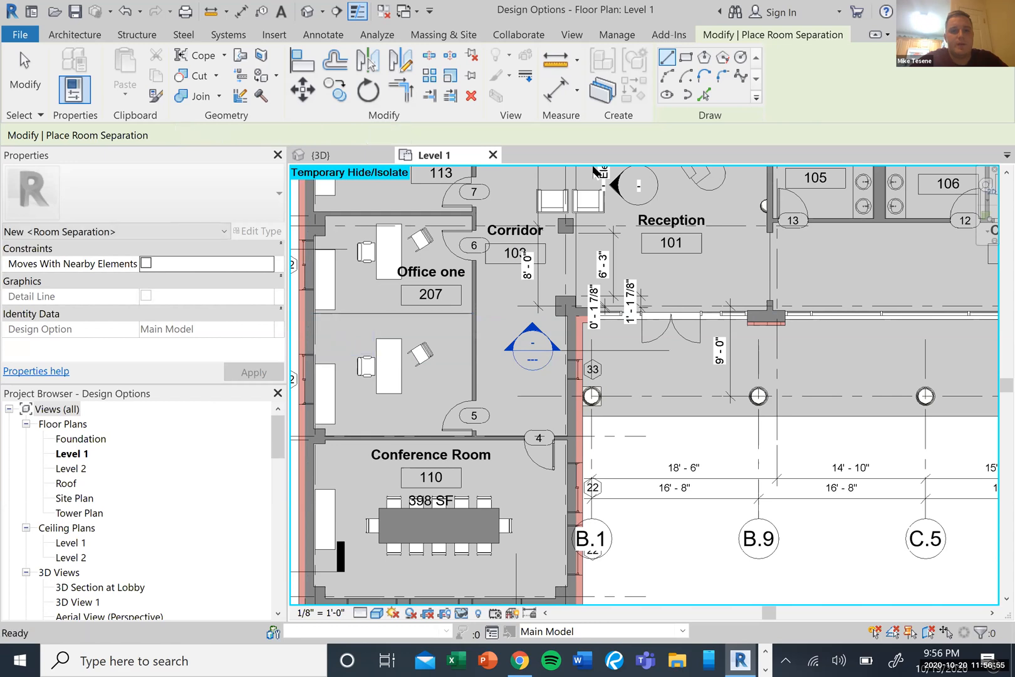
Place a new tagged room at the desk near door 5, below the room separation line
{"action": "left_click", "coordinate": [391, 367]}
{"action": "key", "text": "Escape"}
{"action": "key", "text": "Escape"}
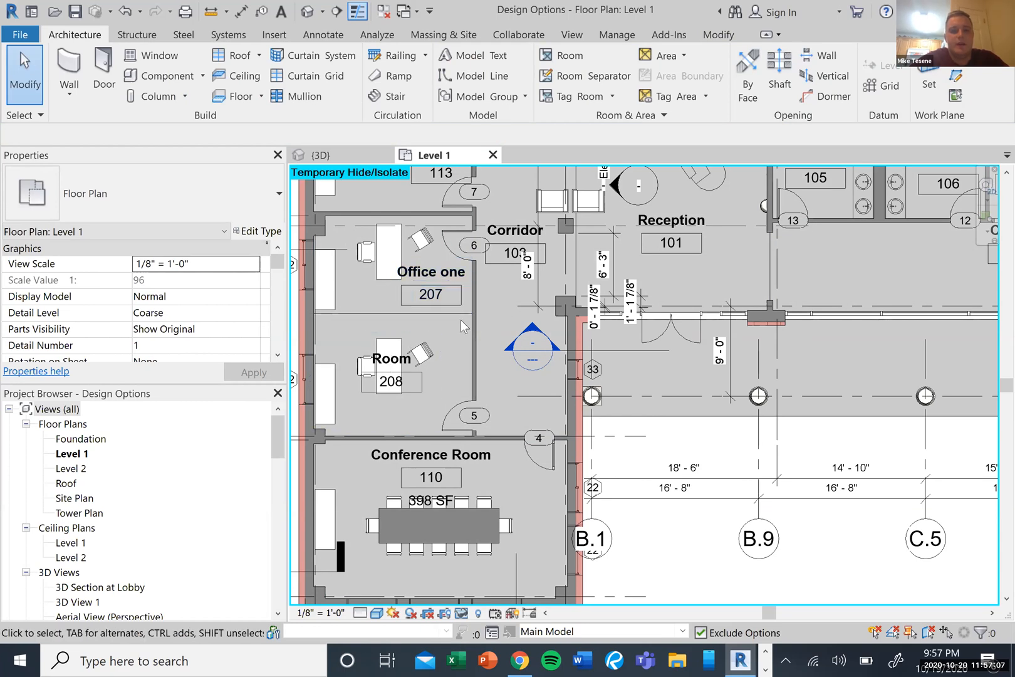
{"action": "scroll", "coordinate": [505, 320], "scroll_direction": "up", "scroll_amount": 5}
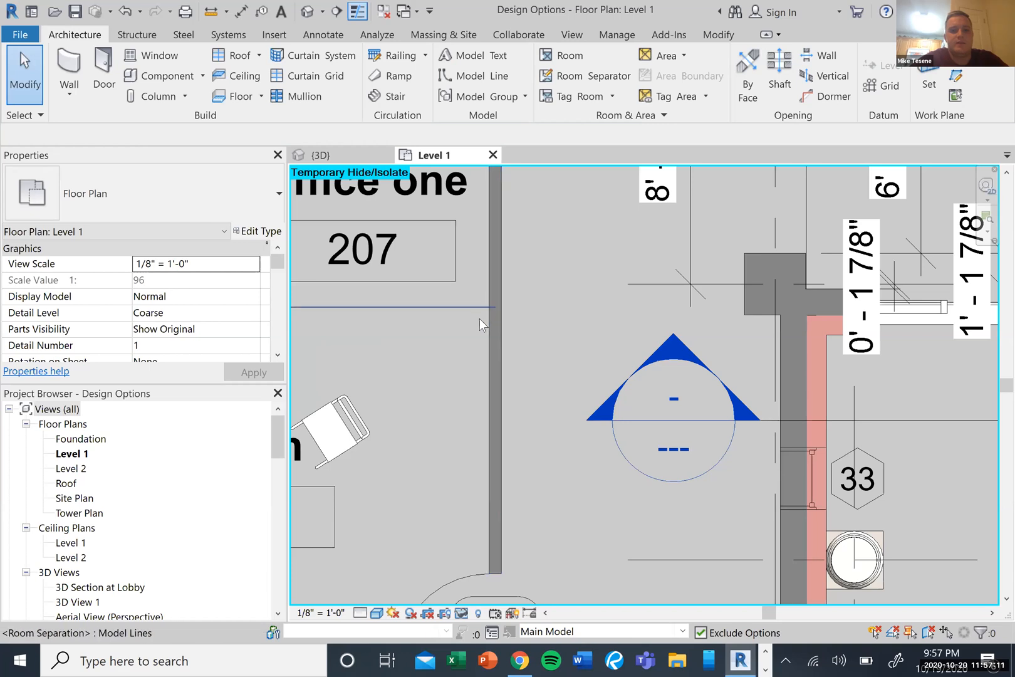
{"action": "scroll", "coordinate": [470, 326], "scroll_direction": "down", "scroll_amount": 5}
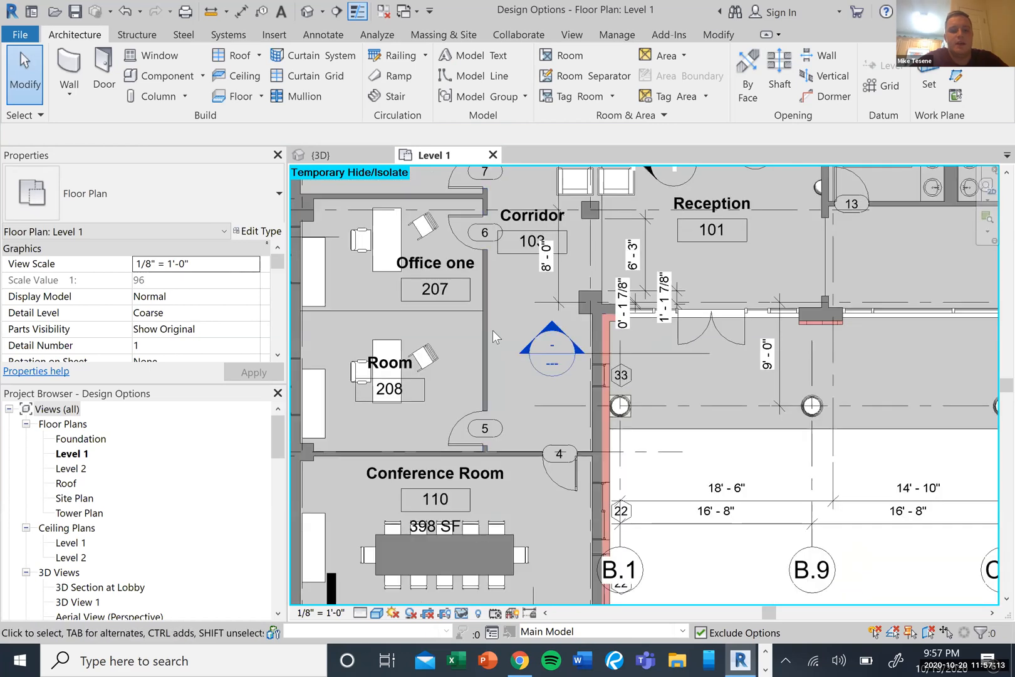
{"action": "middle_click_drag", "start_coordinate": [302, 299], "coordinate": [332, 299]}
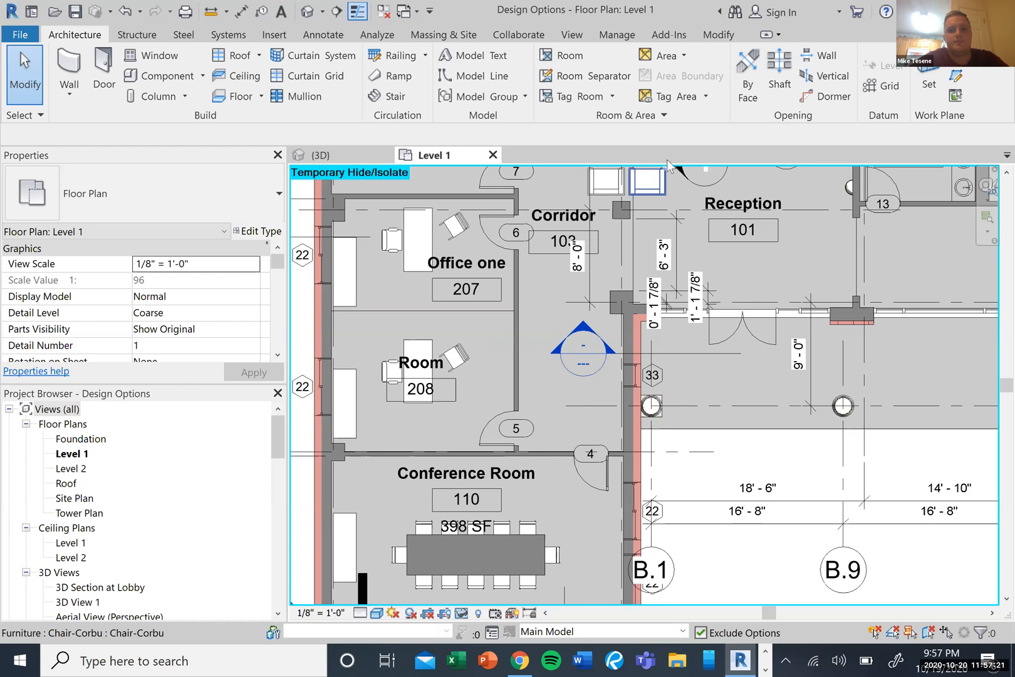
{"action": "left_click", "coordinate": [580, 96]}
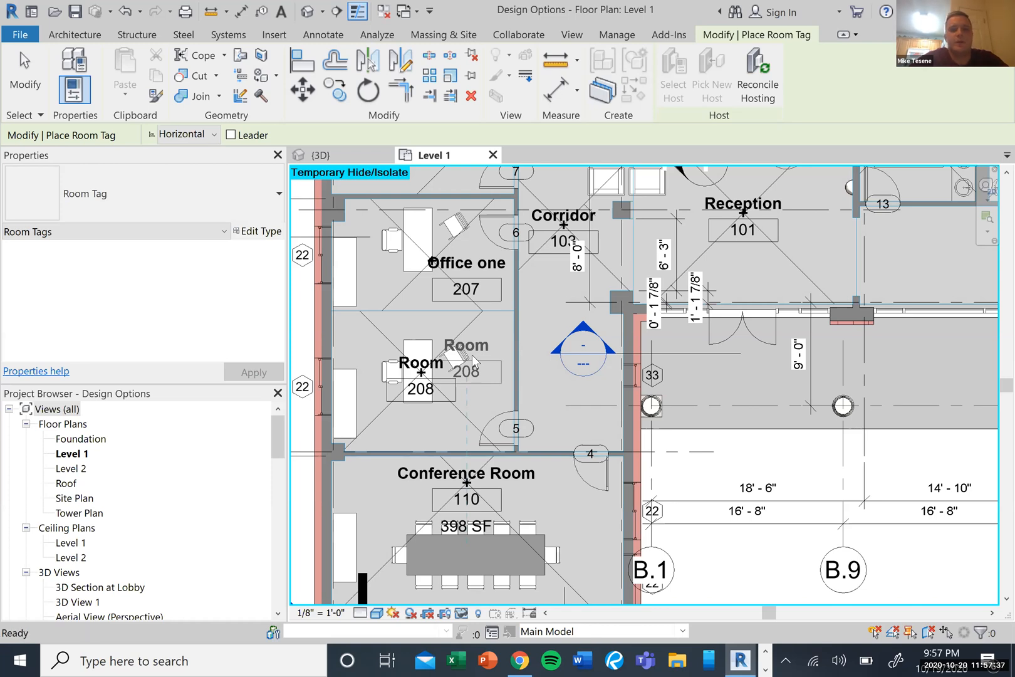
{"action": "left_click", "coordinate": [21, 53]}
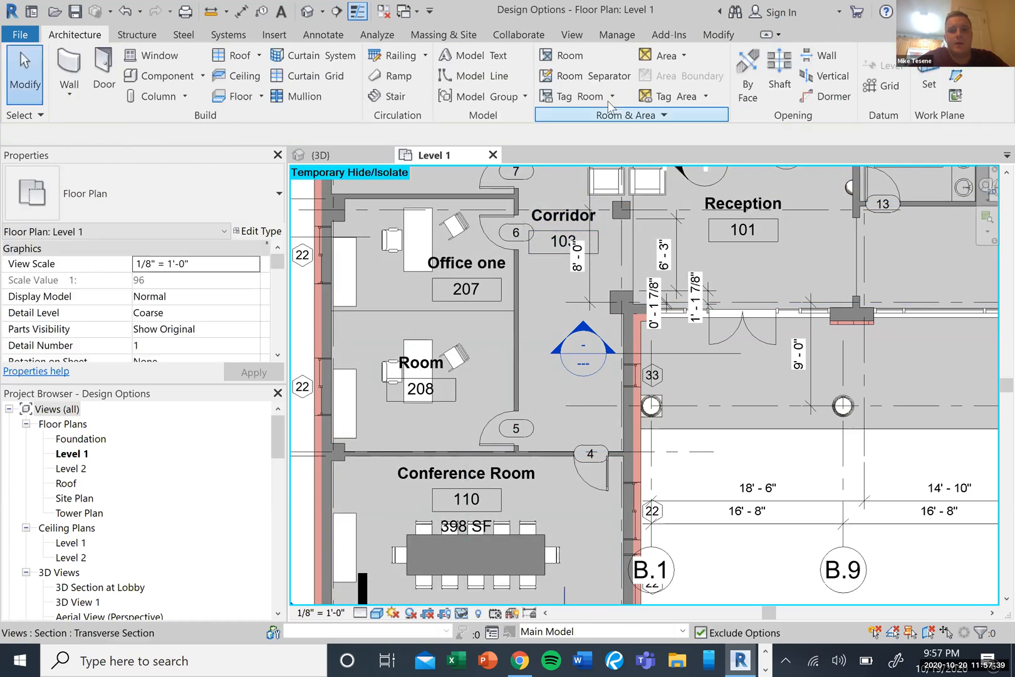
{"action": "left_click", "coordinate": [672, 59]}
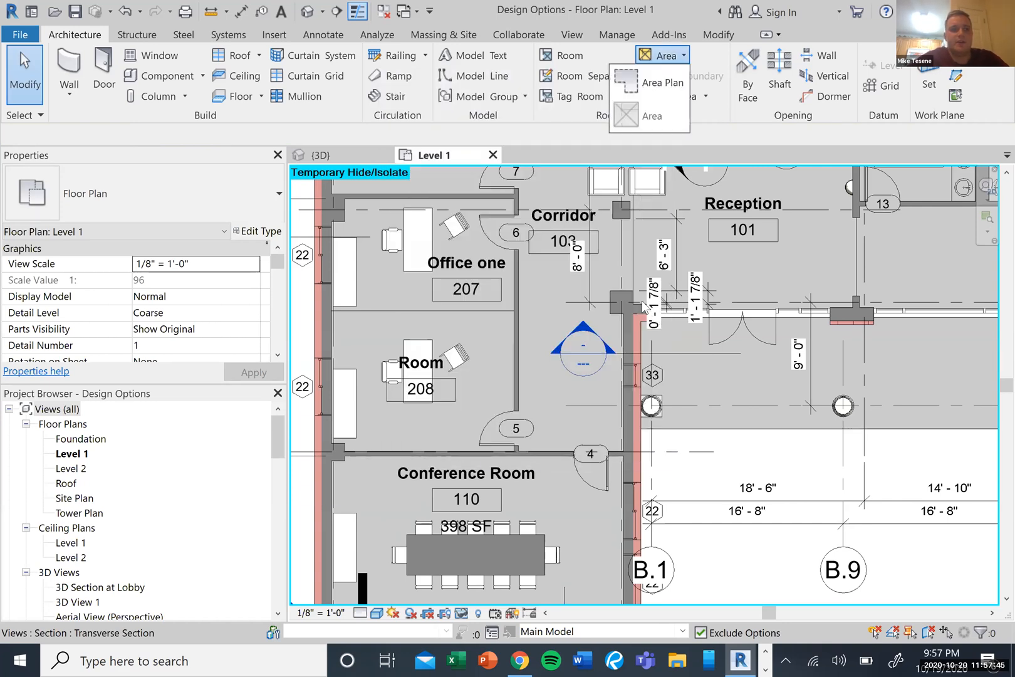
{"action": "scroll", "coordinate": [642, 305], "scroll_direction": "down", "scroll_amount": 2}
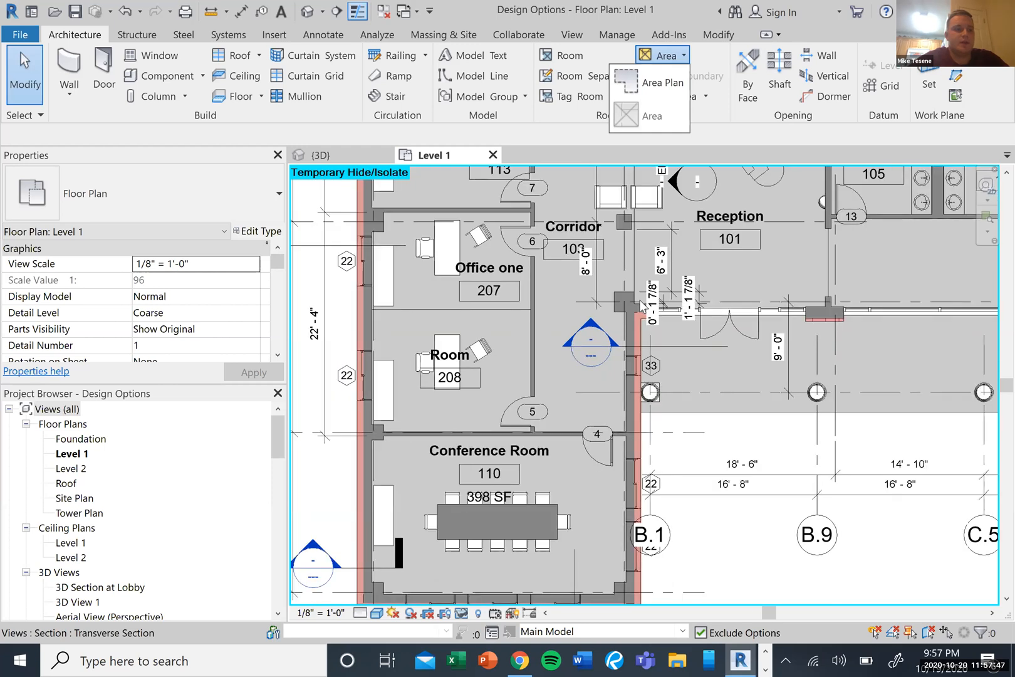
{"action": "scroll", "coordinate": [642, 305], "scroll_direction": "down", "scroll_amount": 3}
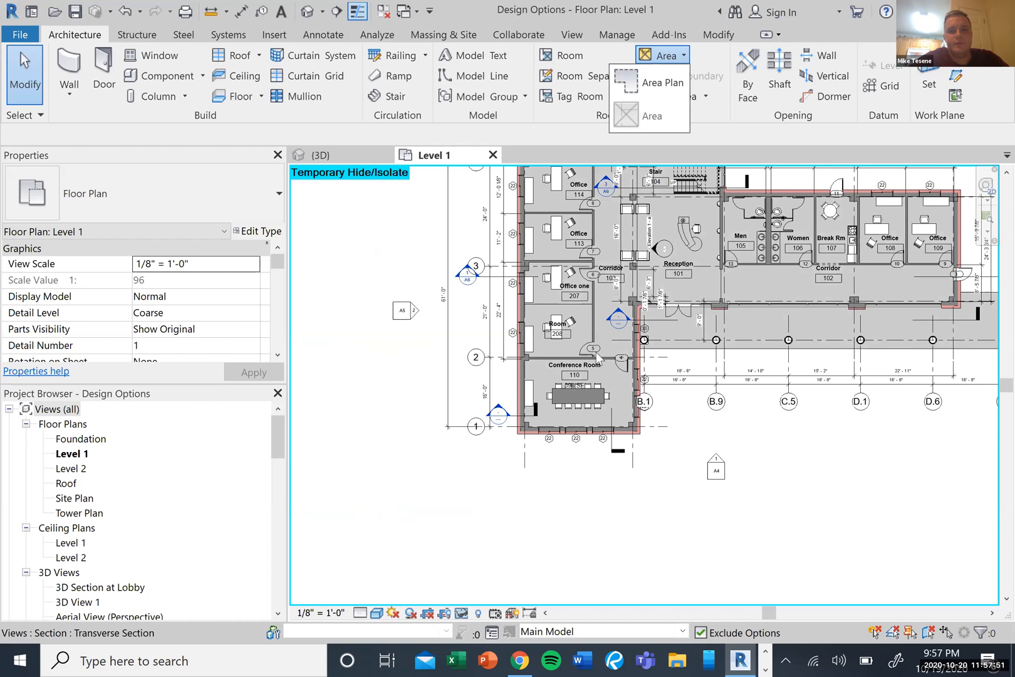
{"action": "scroll", "coordinate": [596, 362], "scroll_direction": "up", "scroll_amount": 3}
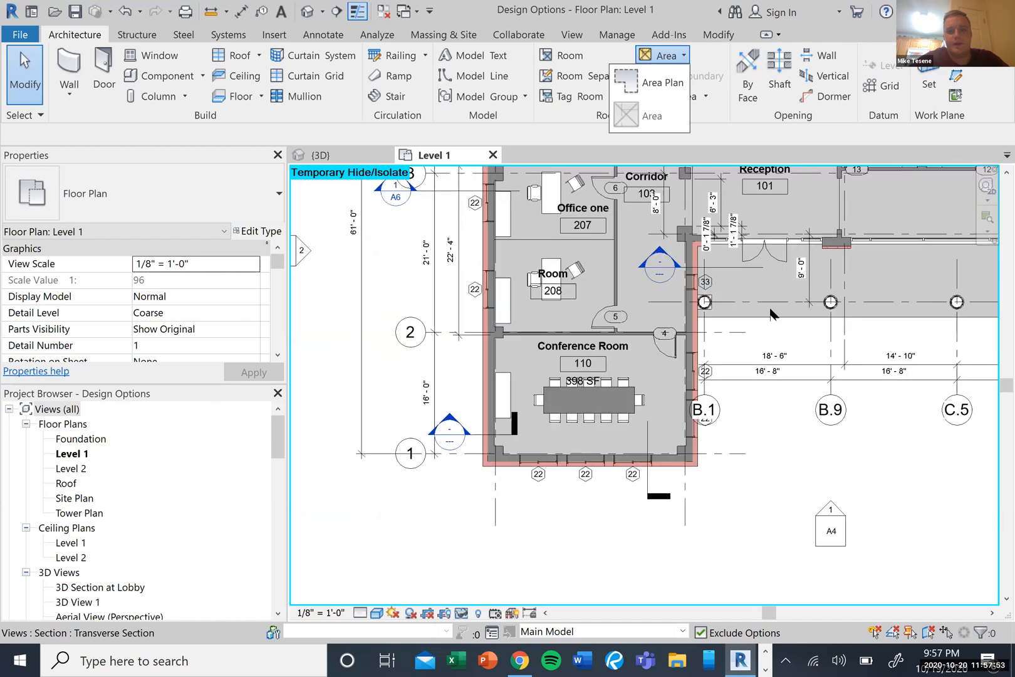
{"action": "scroll", "coordinate": [770, 310], "scroll_direction": "down", "scroll_amount": 1}
{"action": "left_click", "coordinate": [771, 314]}
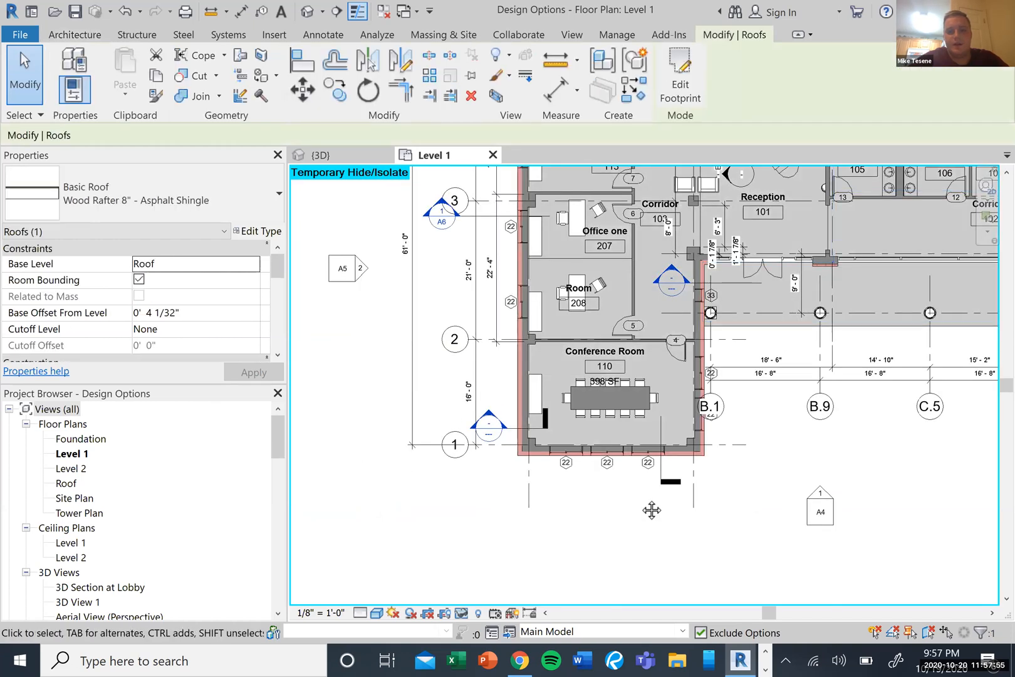
{"action": "scroll", "coordinate": [652, 510], "scroll_direction": "up", "scroll_amount": 1}
{"action": "middle_click_drag", "start_coordinate": [841, 349], "coordinate": [729, 349]}
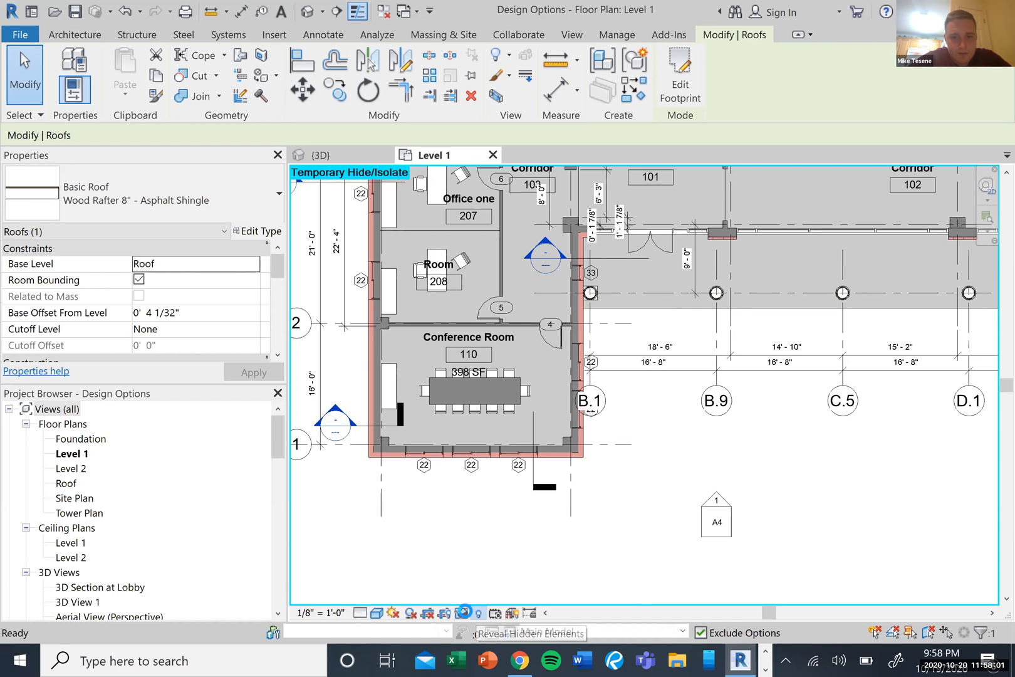
Reset the temporary hide/isolate to restore the hidden section mark, and turn off the reveal hidden elements display
{"action": "left_click", "coordinate": [465, 611]}
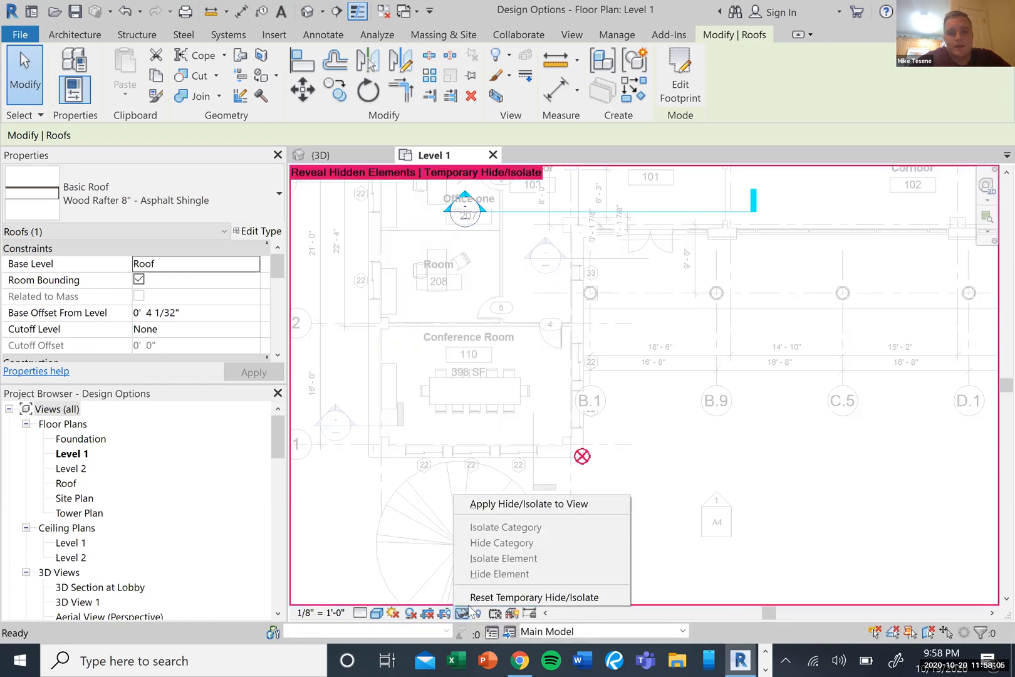
{"action": "left_click", "coordinate": [484, 598]}
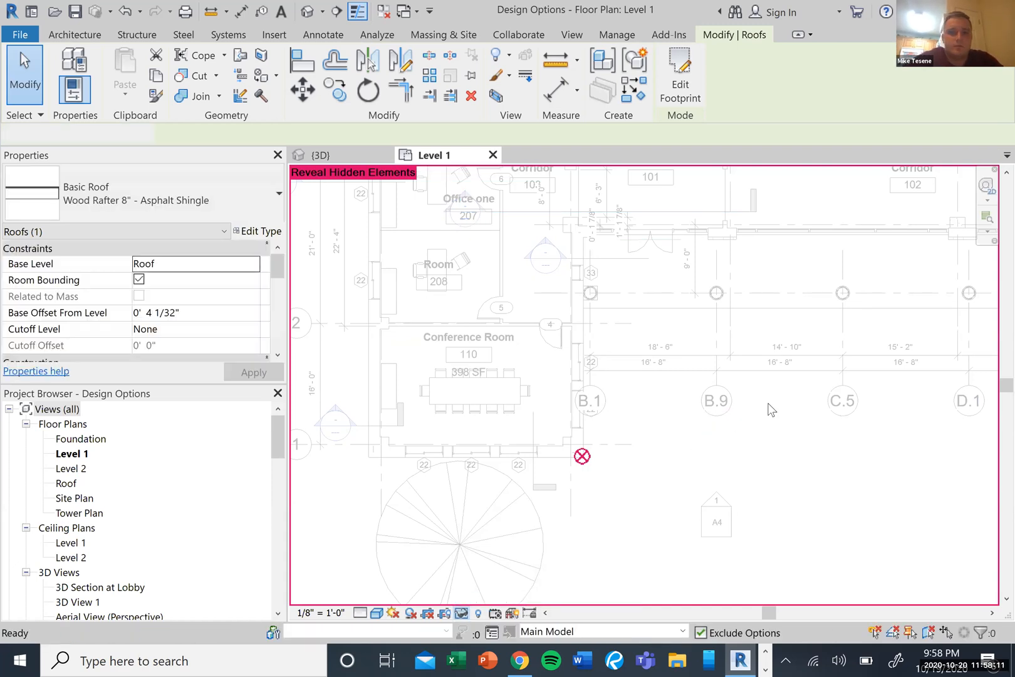
{"action": "left_click", "coordinate": [479, 612]}
{"action": "left_click", "coordinate": [949, 88]}
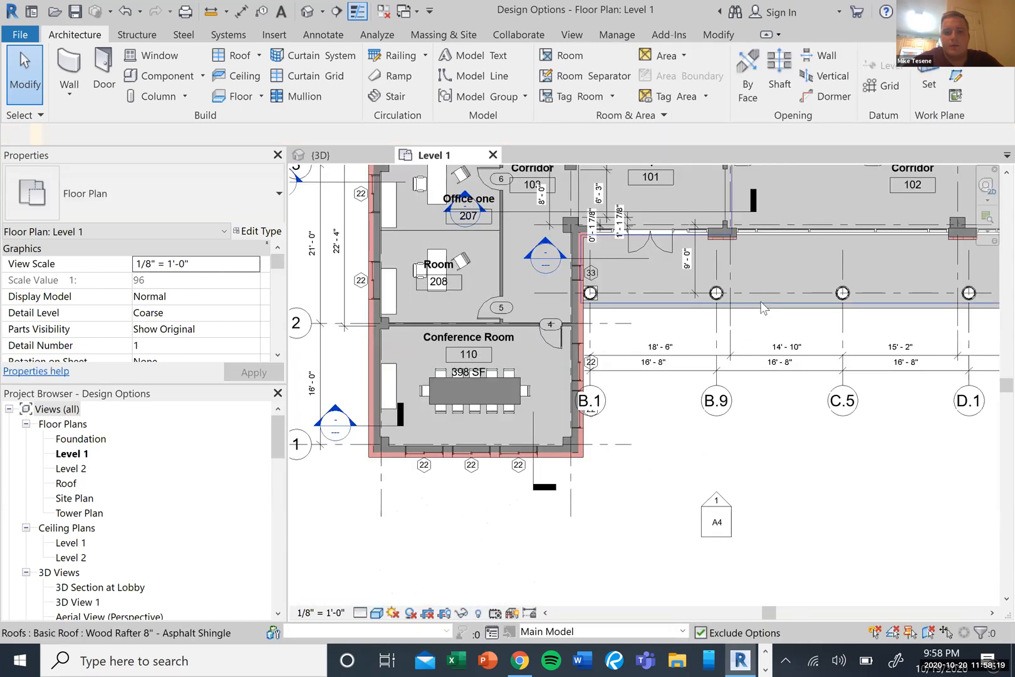
Temporarily isolate the Wood Rafter 8" - Asphalt Shingle roof over the columned walkway and select it
{"action": "left_click", "coordinate": [762, 305]}
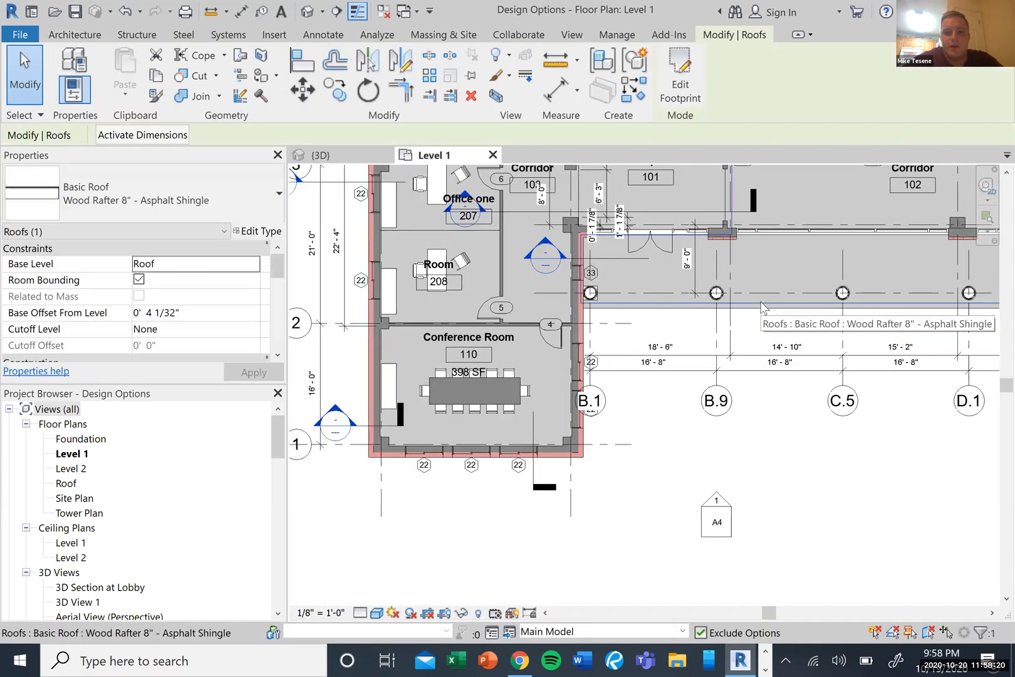
{"action": "left_click", "coordinate": [464, 614]}
{"action": "left_click", "coordinate": [508, 558]}
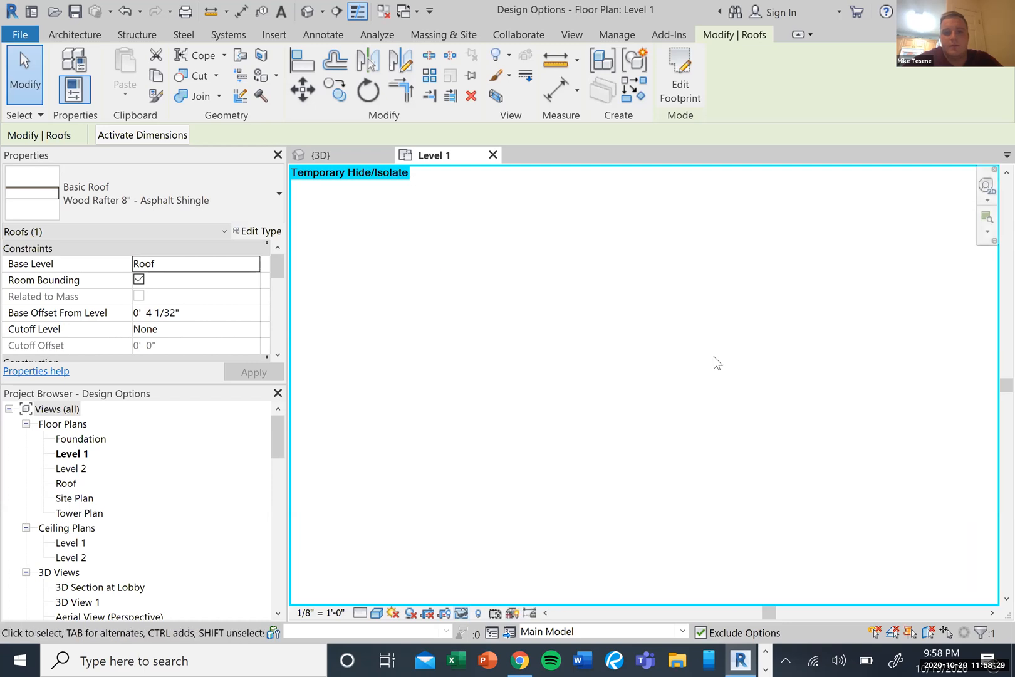
{"action": "key", "text": "Escape"}
{"action": "left_click", "coordinate": [714, 378]}
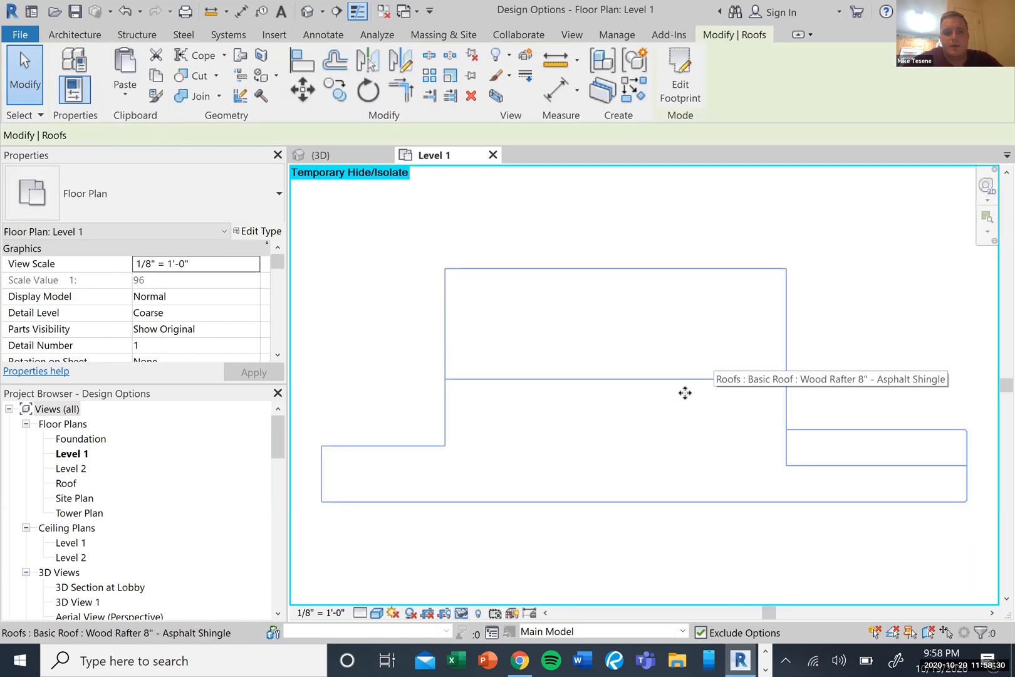
{"action": "double_click", "coordinate": [457, 413]}
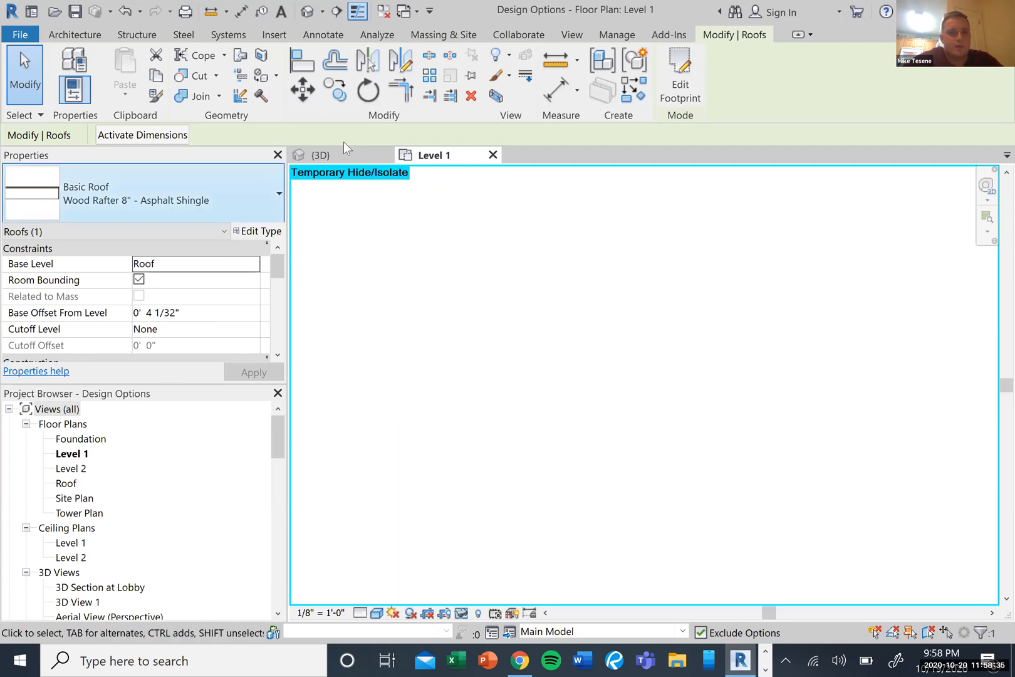
Examine the extent of the selected asphalt shingle roof in the 3D view
{"action": "left_click", "coordinate": [315, 155]}
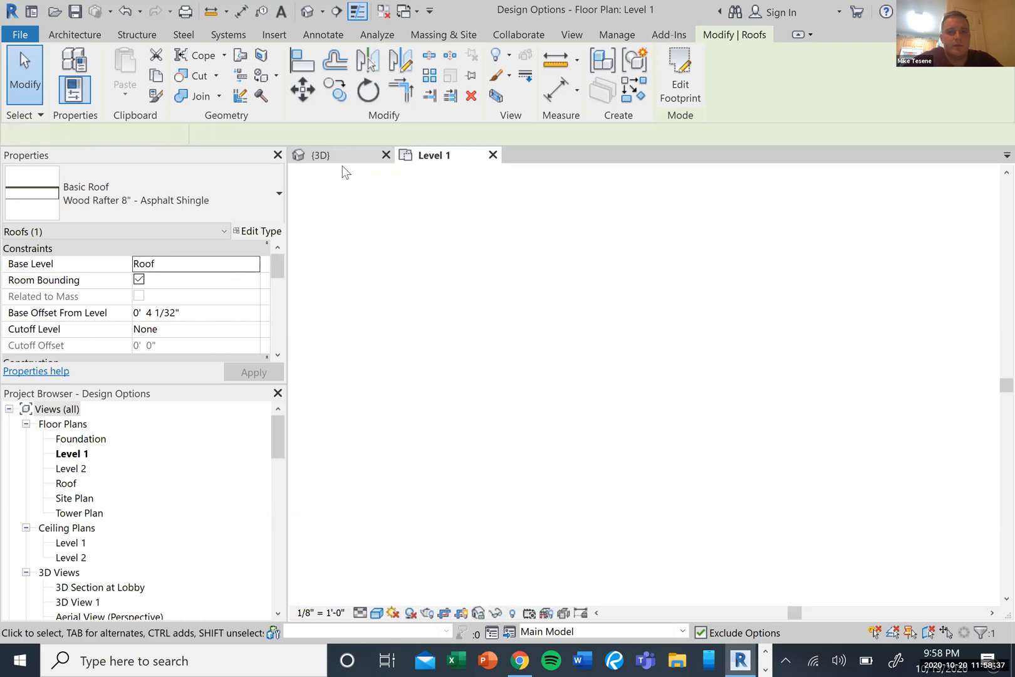
{"action": "scroll", "coordinate": [541, 350], "scroll_direction": "down", "scroll_amount": 2}
{"action": "scroll", "coordinate": [607, 381], "scroll_direction": "up", "scroll_amount": 4}
{"action": "scroll", "coordinate": [583, 426], "scroll_direction": "up", "scroll_amount": 2}
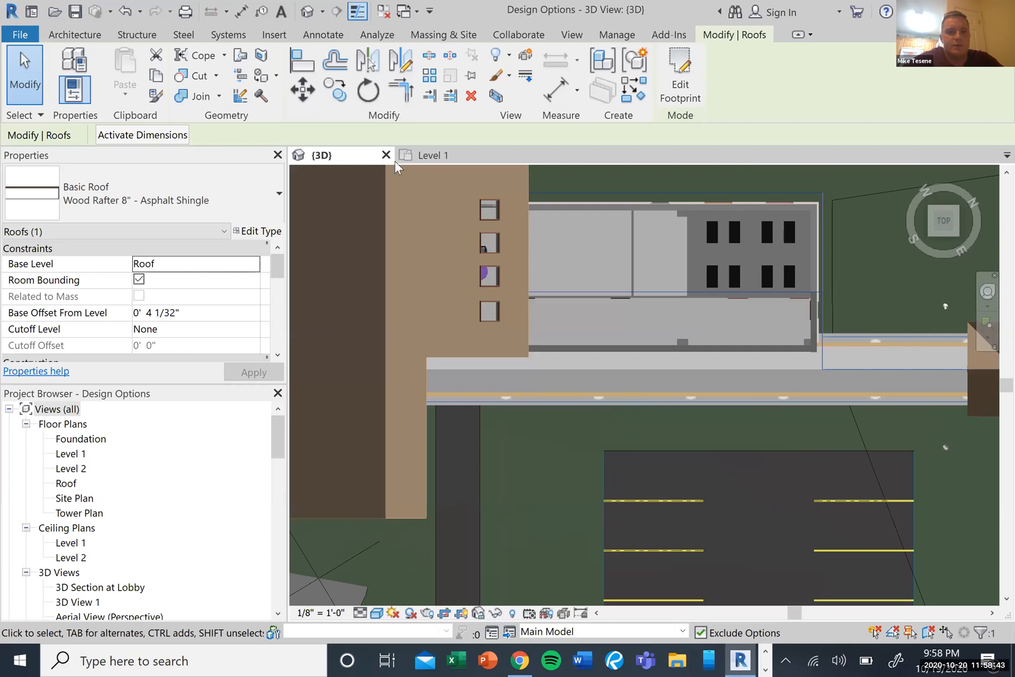
{"action": "scroll", "coordinate": [389, 244], "scroll_direction": "up", "scroll_amount": 1}
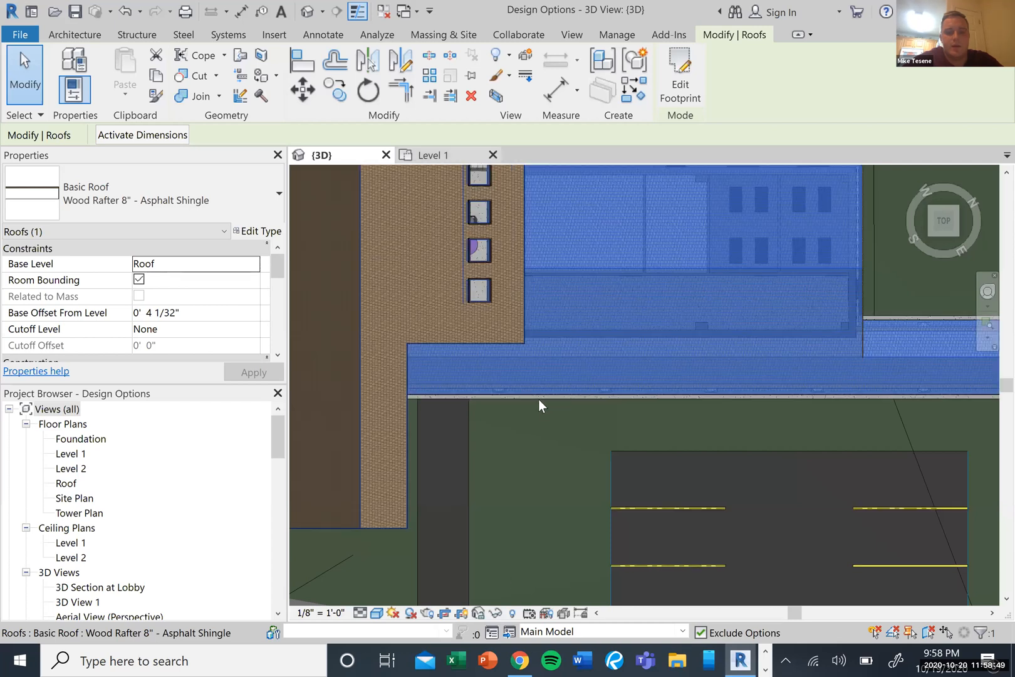
Return to the Level 1 floor plan and reset the roof's temporary isolation
{"action": "key", "text": "ctrl+Tab"}
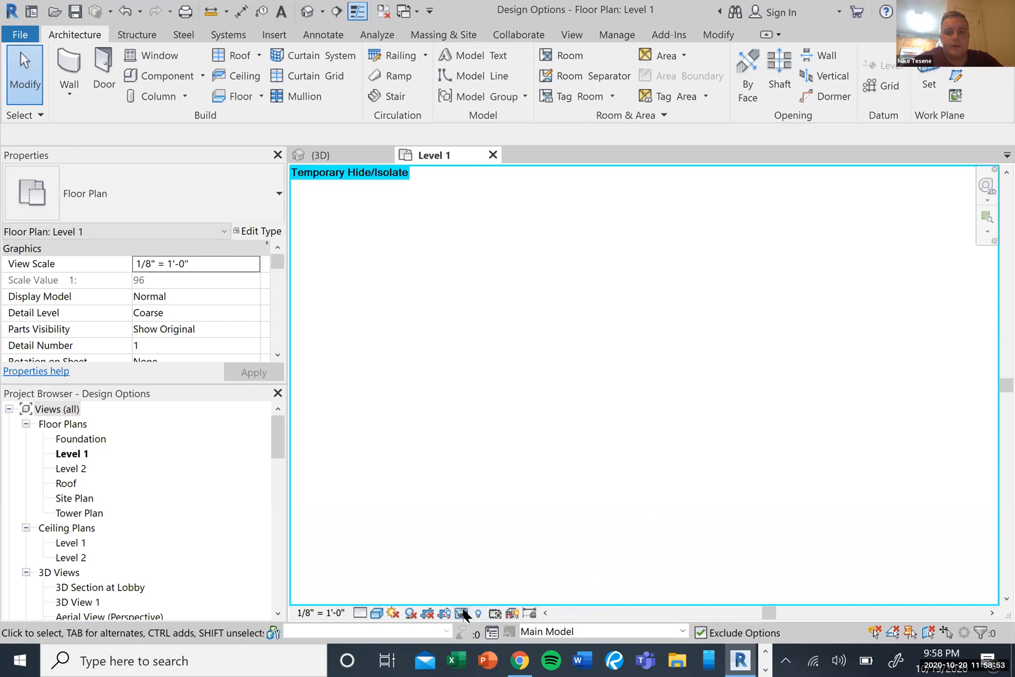
{"action": "left_click", "coordinate": [462, 613]}
{"action": "left_click", "coordinate": [477, 597]}
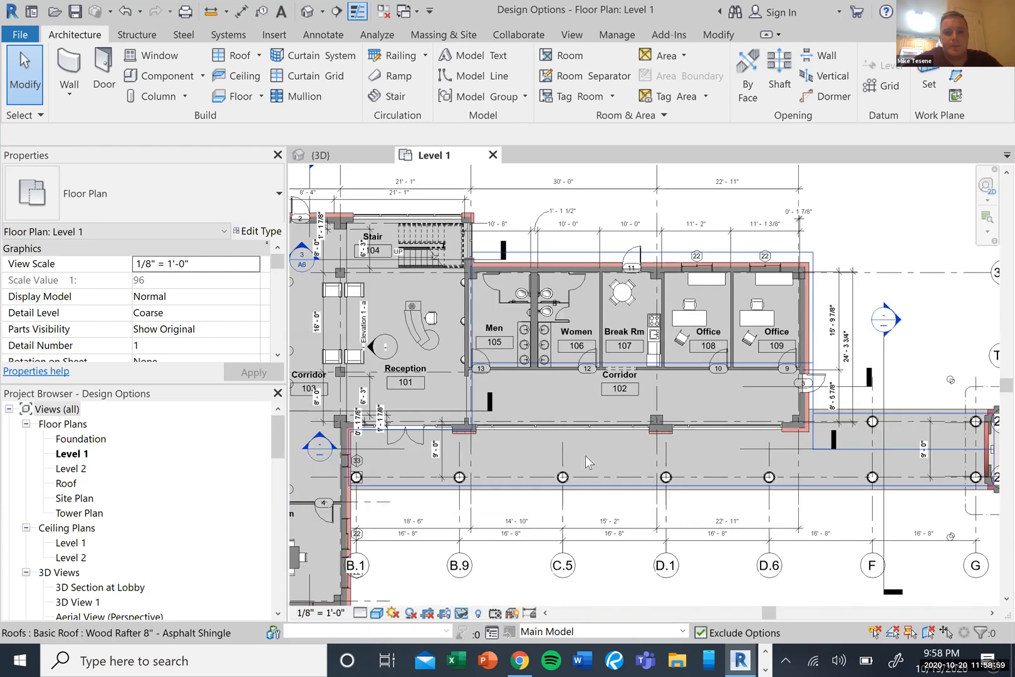
{"action": "scroll", "coordinate": [588, 461], "scroll_direction": "up", "scroll_amount": 1}
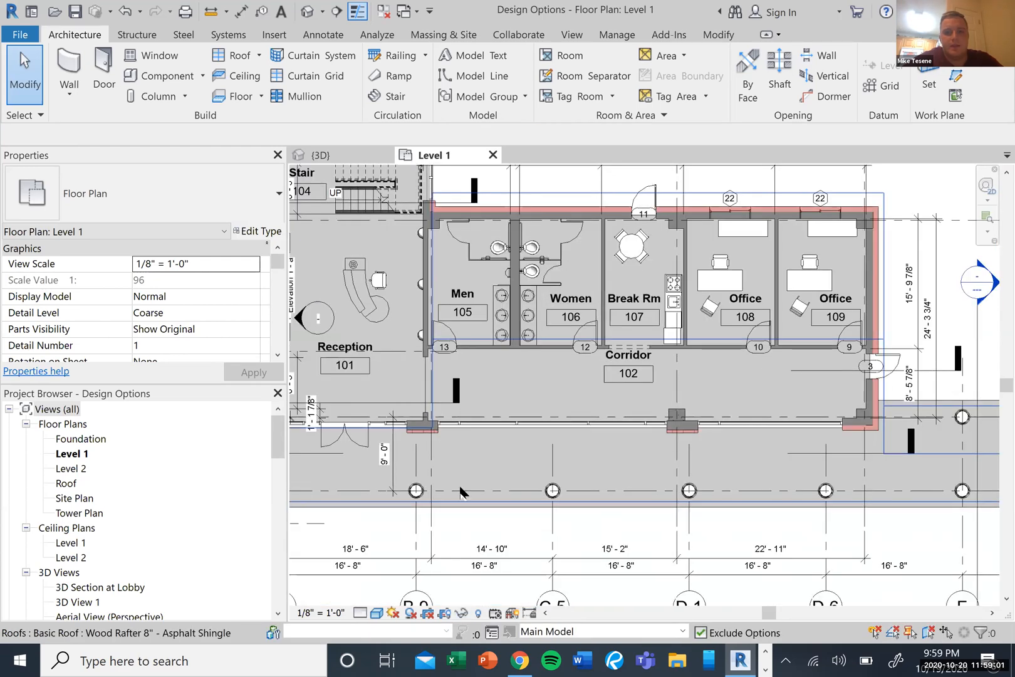
{"action": "scroll", "coordinate": [517, 472], "scroll_direction": "down", "scroll_amount": 2}
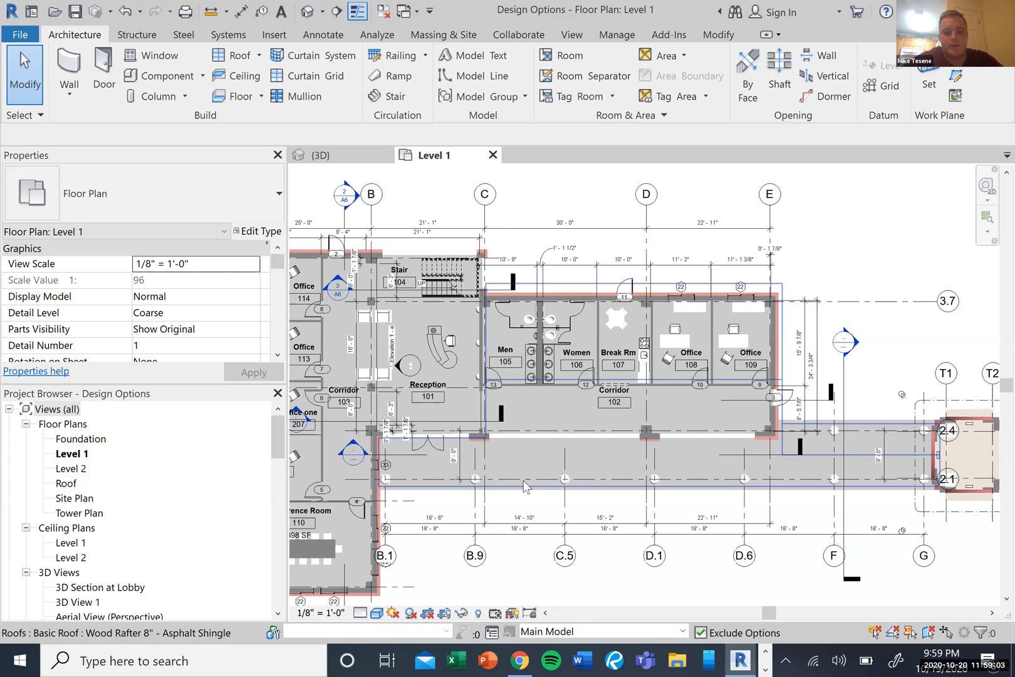
Temporarily hide the Wood Rafter 8" - Asphalt Shingle roof over the columned walkway in the Level 1 floor plan
{"action": "left_click", "coordinate": [524, 487]}
{"action": "double_click", "coordinate": [518, 478]}
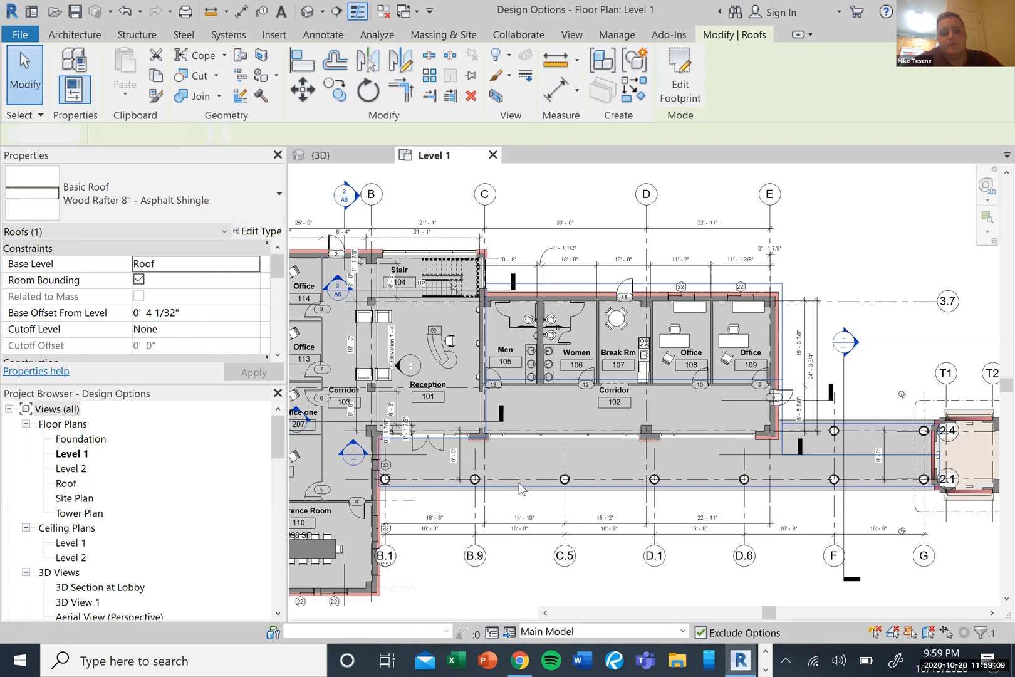
{"action": "key", "text": "h"}
{"action": "key", "text": "h"}
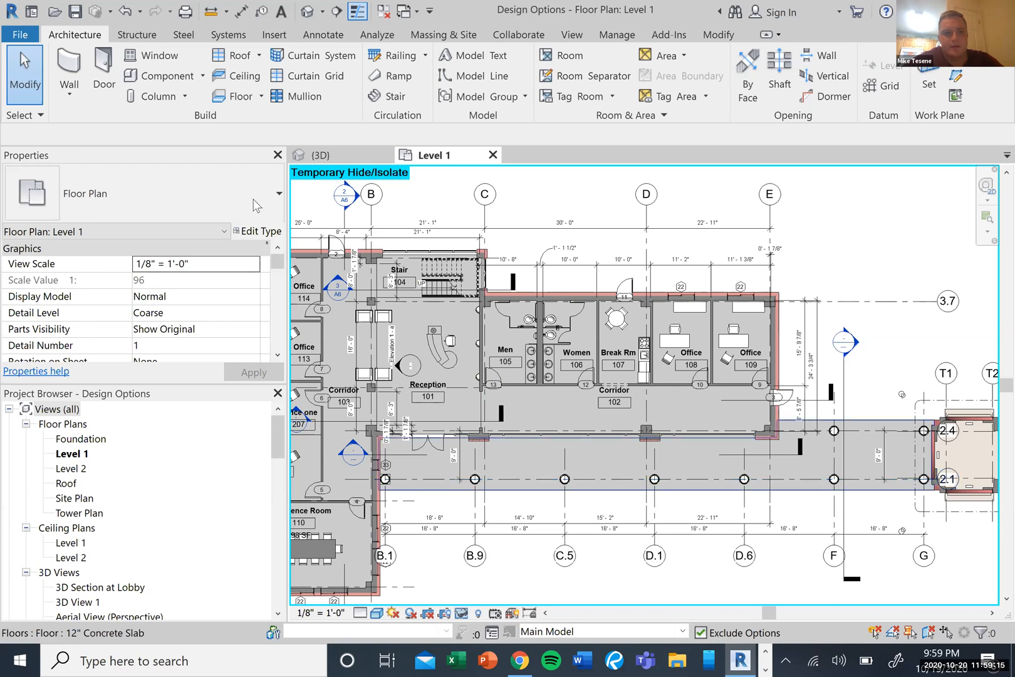
Select the 12" Concrete Slab floor under the walkway to check its extent, and clear the selection
{"action": "left_click", "coordinate": [415, 416]}
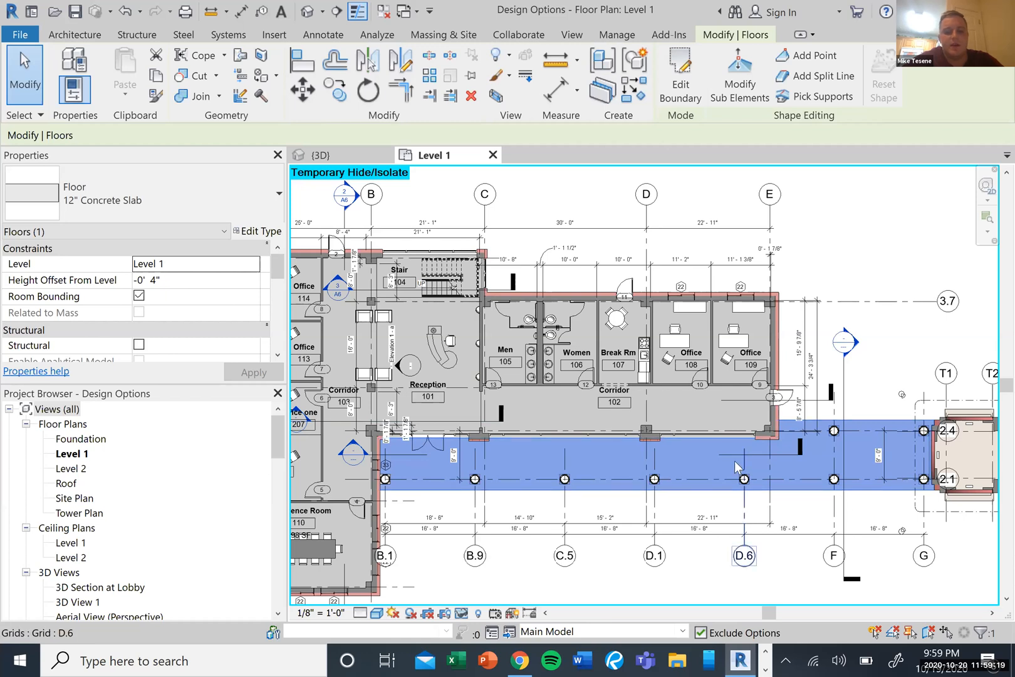
{"action": "key", "text": "Escape"}
{"action": "left_click", "coordinate": [702, 489]}
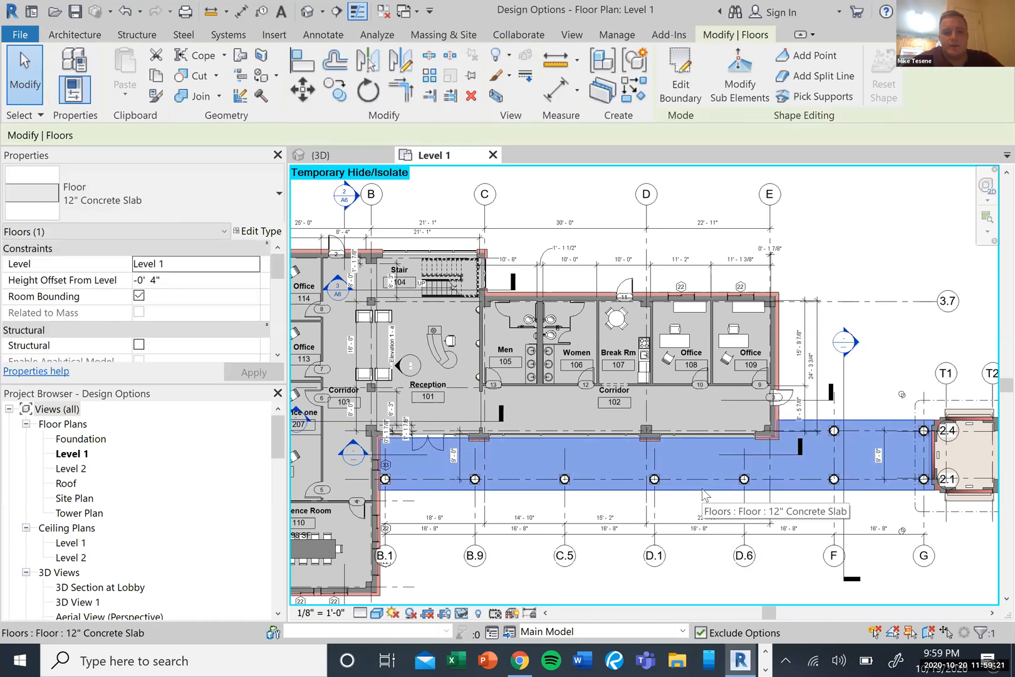
{"action": "key", "text": "Escape"}
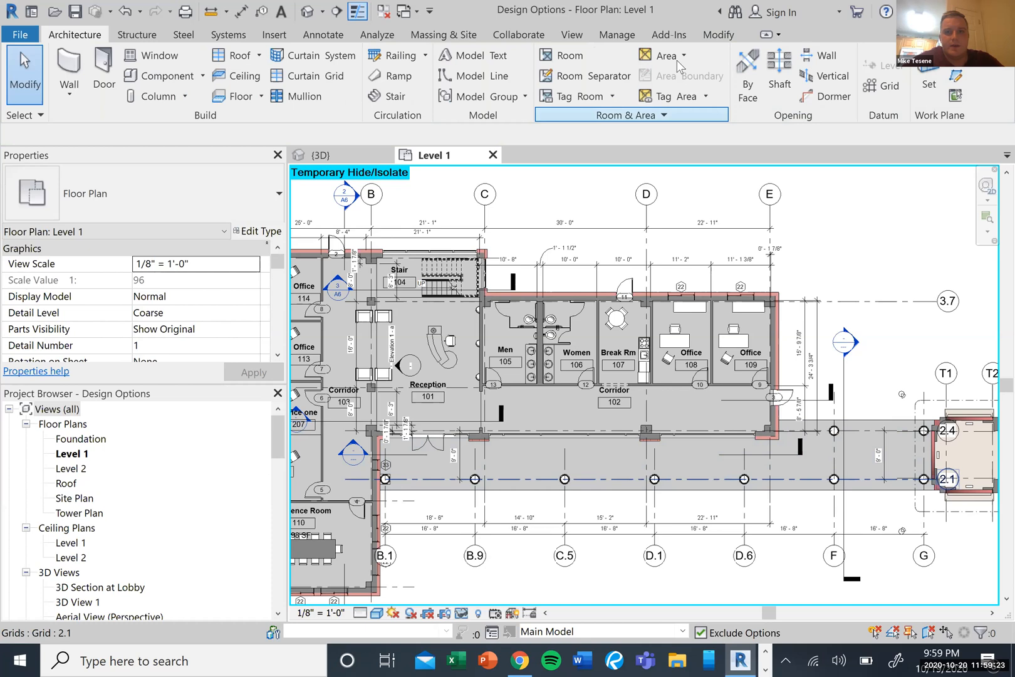
Create a Rentable area plan for Level 1 with area boundary lines generated automatically from all external walls
{"action": "left_click", "coordinate": [682, 57]}
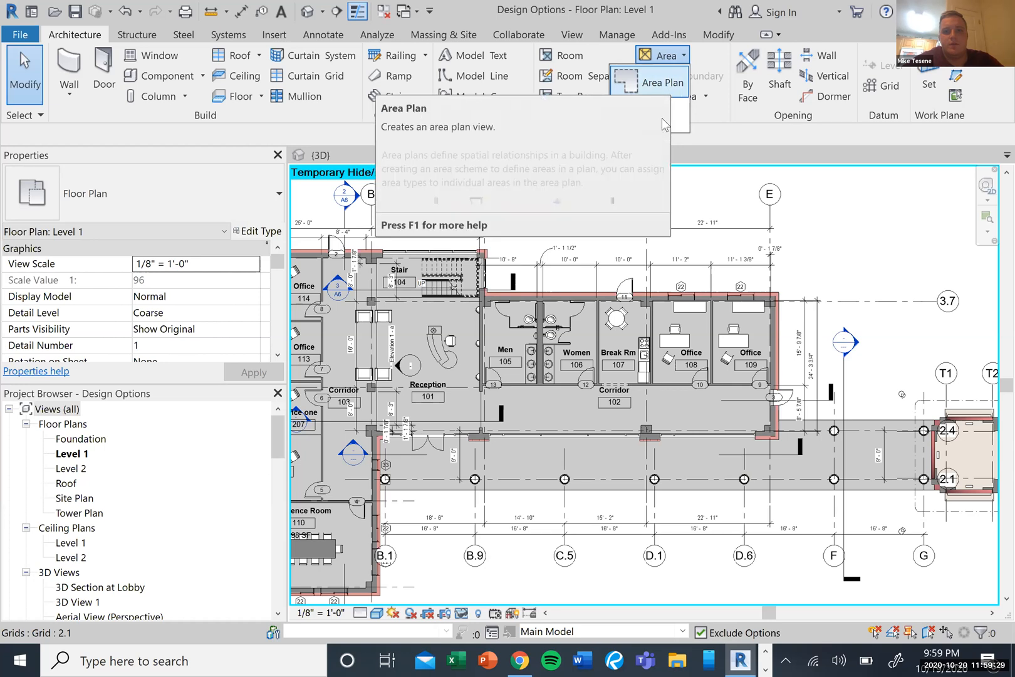
{"action": "left_click", "coordinate": [657, 93]}
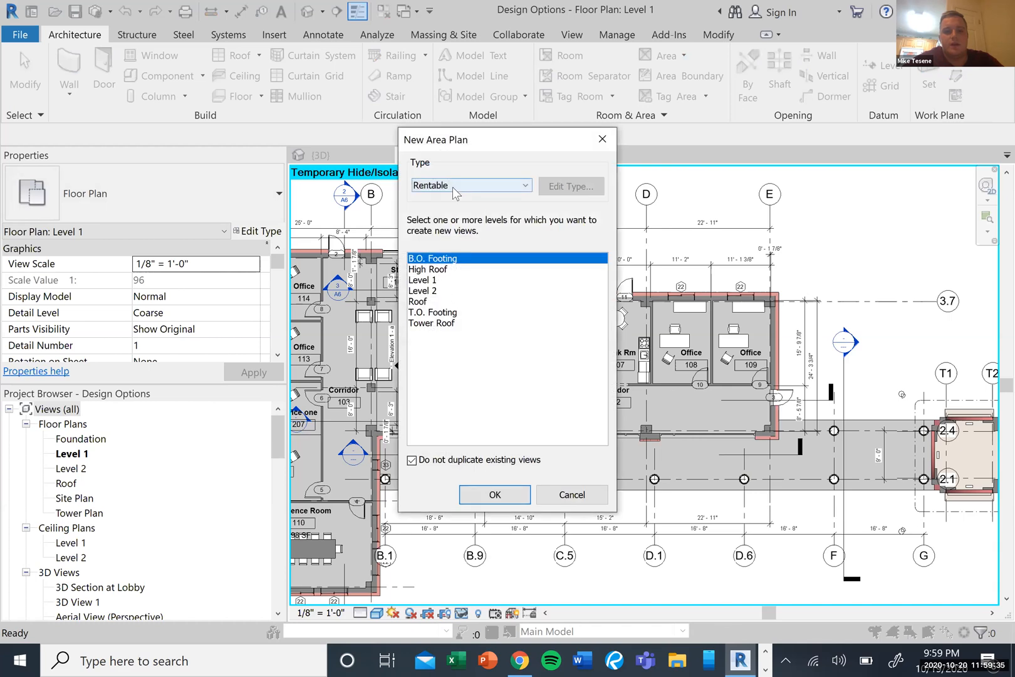
{"action": "left_click", "coordinate": [475, 188]}
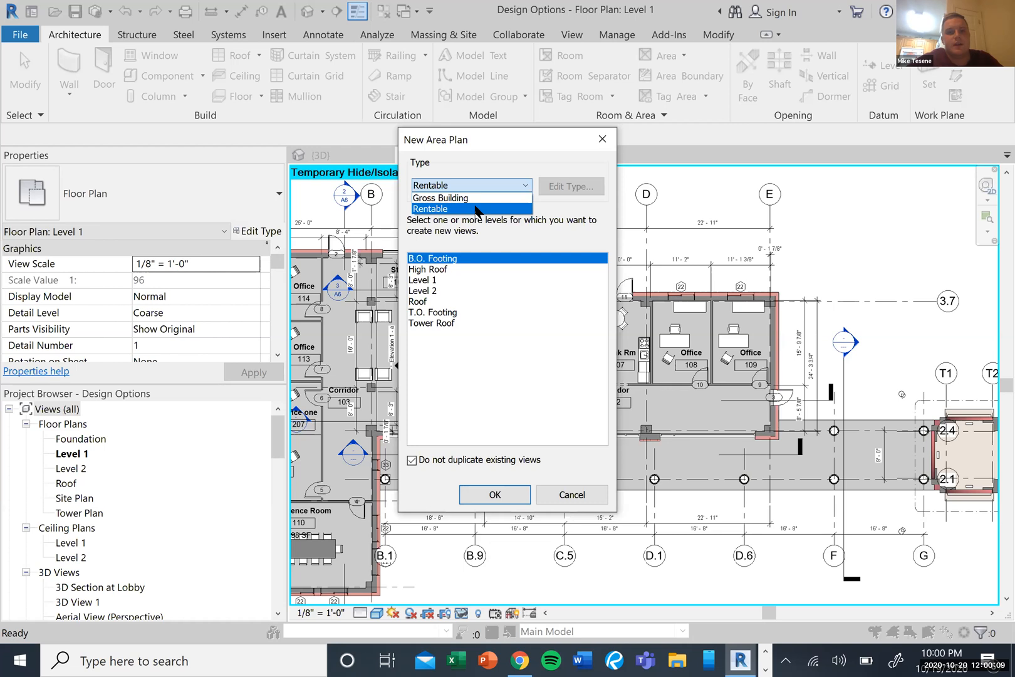
{"action": "left_click", "coordinate": [478, 209]}
{"action": "left_click", "coordinate": [440, 280]}
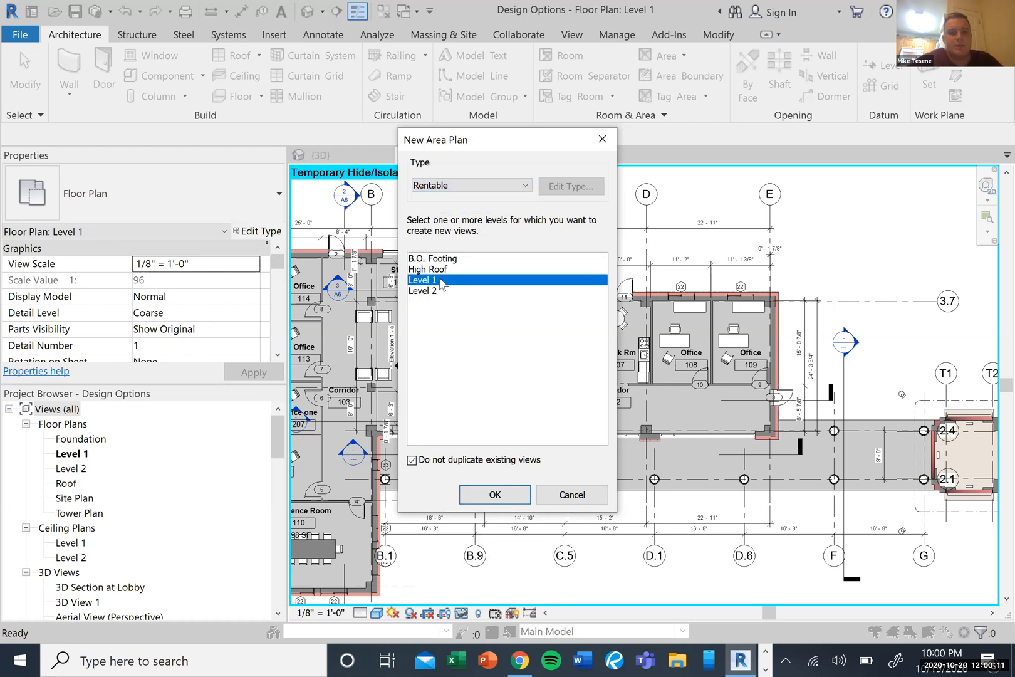
{"action": "left_click", "coordinate": [505, 497]}
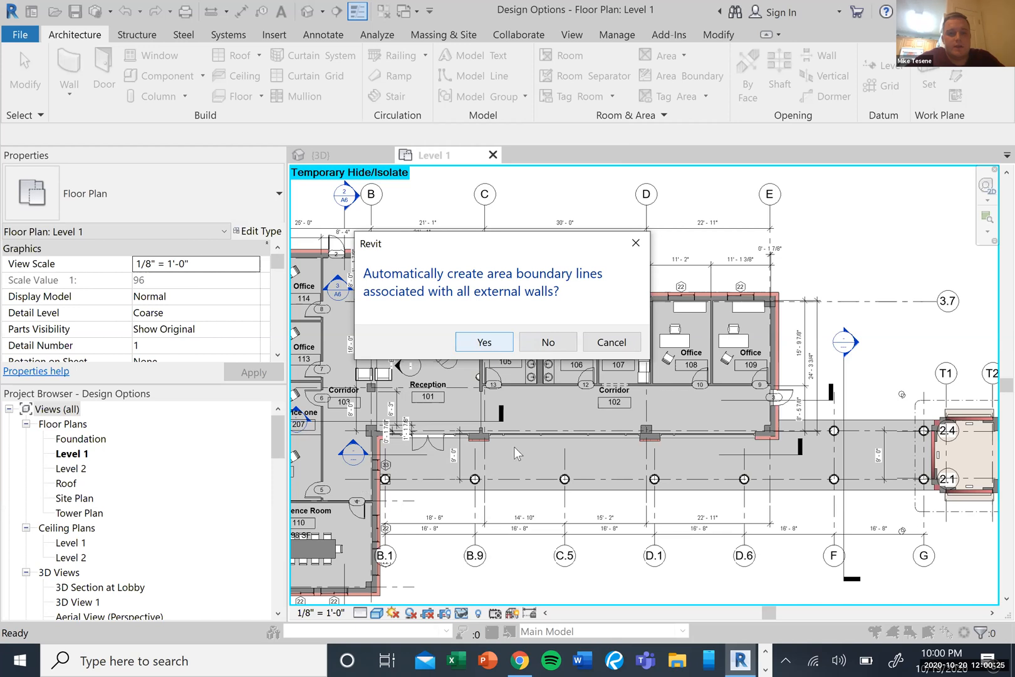
{"action": "left_click", "coordinate": [486, 343]}
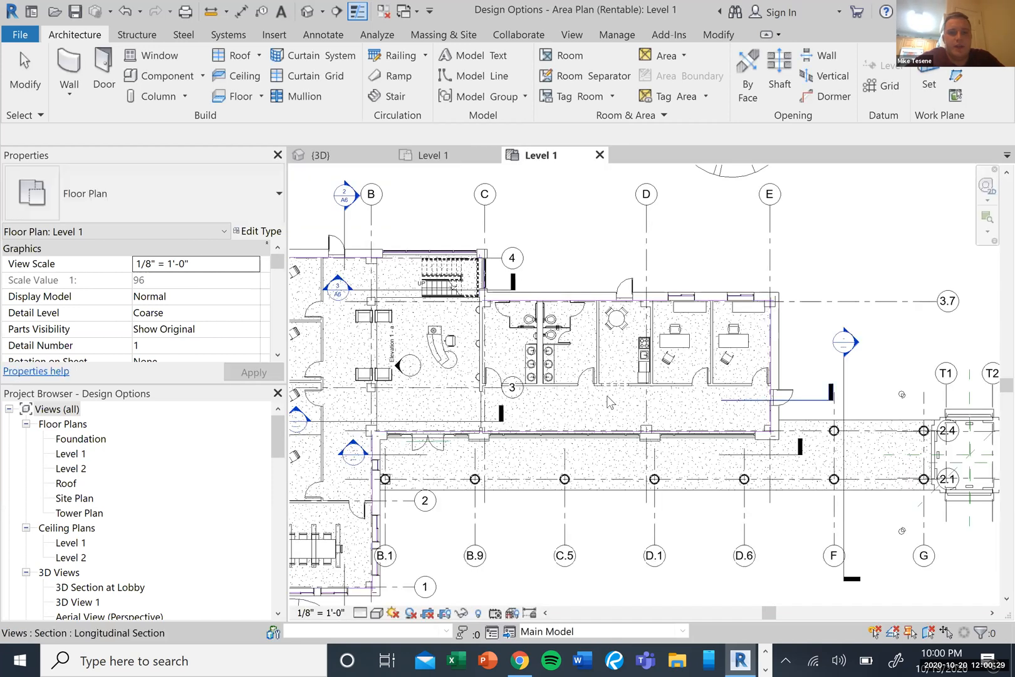
Examine the area boundary lines along the exterior walls and windows of the new area plan
{"action": "scroll", "coordinate": [607, 401], "scroll_direction": "down", "scroll_amount": 4}
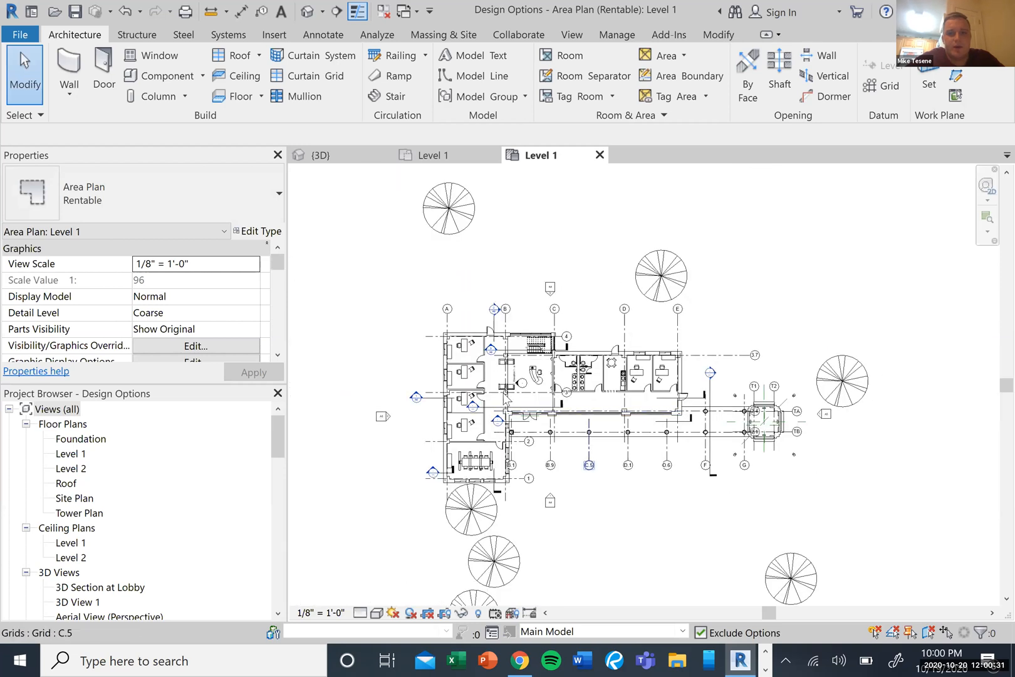
{"action": "scroll", "coordinate": [506, 402], "scroll_direction": "up", "scroll_amount": 4}
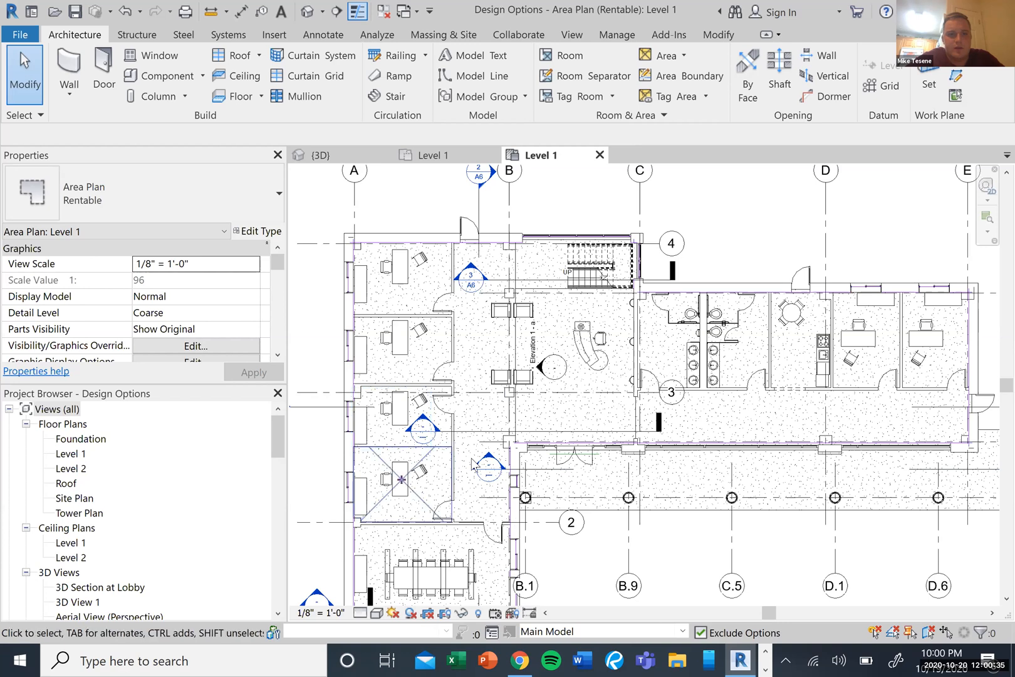
{"action": "scroll", "coordinate": [473, 467], "scroll_direction": "down", "scroll_amount": 4}
{"action": "middle_click_drag", "start_coordinate": [698, 553], "coordinate": [671, 534]}
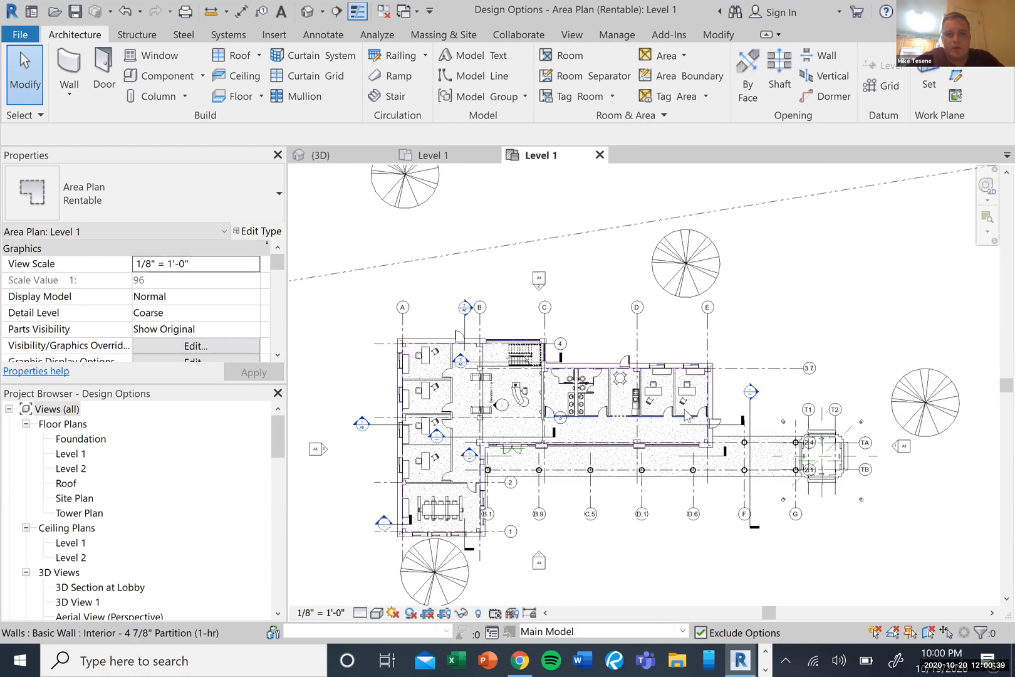
{"action": "scroll", "coordinate": [704, 405], "scroll_direction": "up", "scroll_amount": 4}
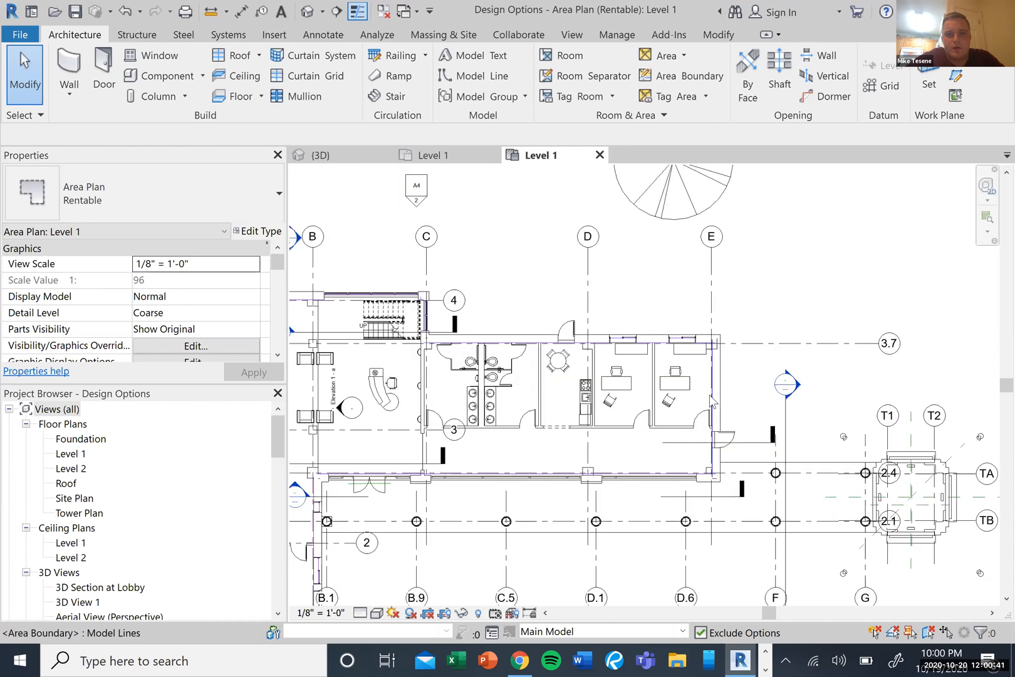
{"action": "scroll", "coordinate": [721, 399], "scroll_direction": "up", "scroll_amount": 3}
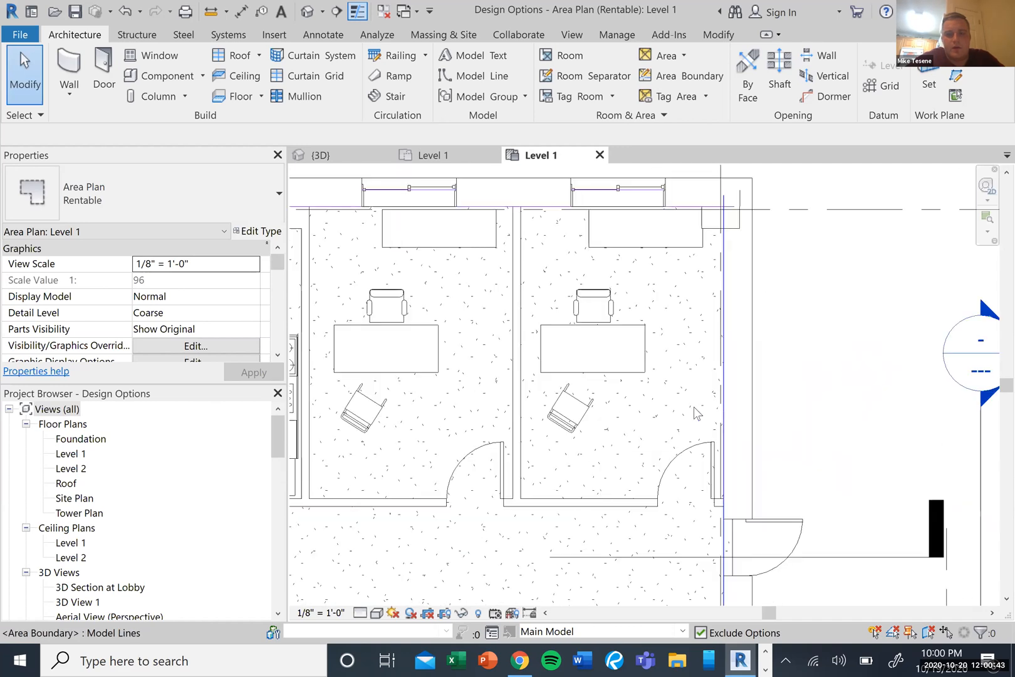
{"action": "scroll", "coordinate": [761, 290], "scroll_direction": "down", "scroll_amount": 2}
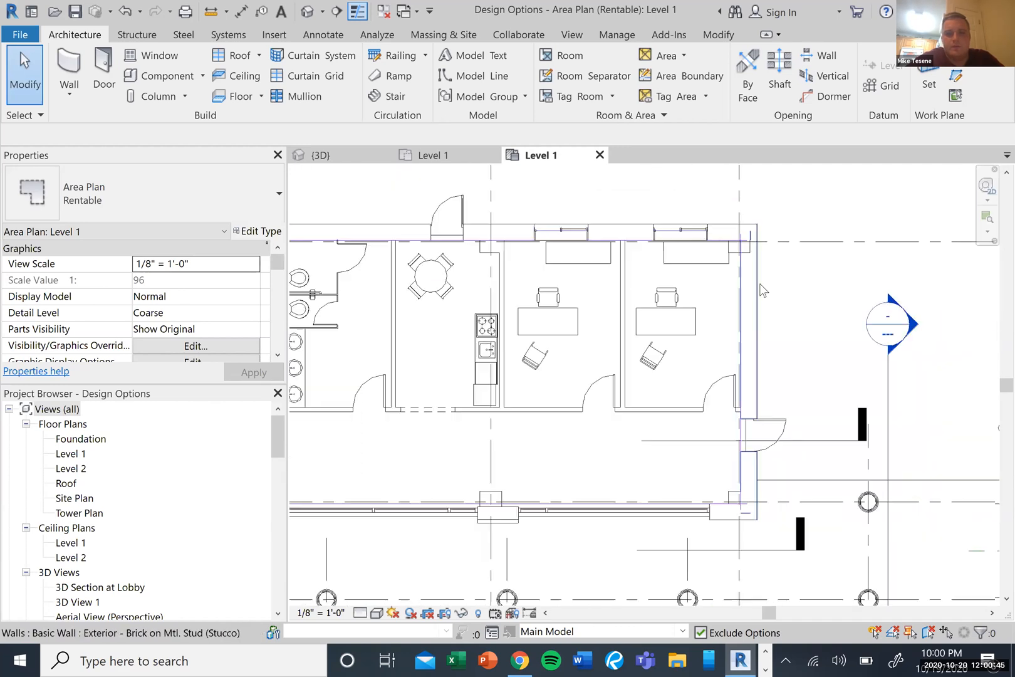
{"action": "left_click", "coordinate": [742, 469]}
{"action": "key", "text": "Escape"}
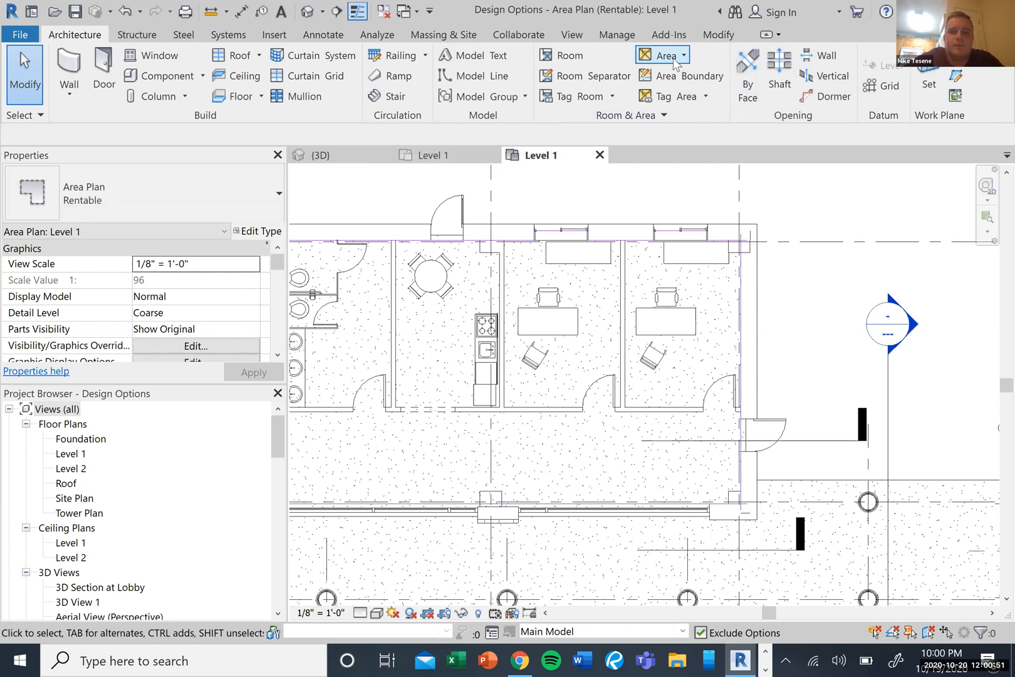
Place a tagged area inside the building's exterior boundary on the Level 1 area plan and check its tag
{"action": "left_click", "coordinate": [684, 55]}
{"action": "left_click", "coordinate": [651, 108]}
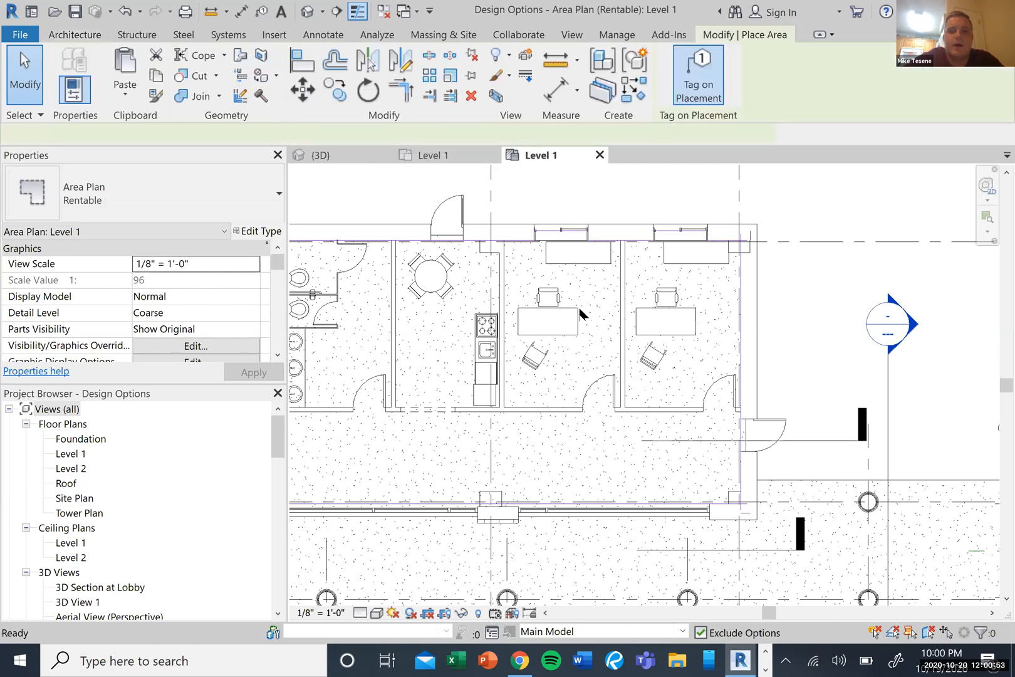
{"action": "scroll", "coordinate": [580, 312], "scroll_direction": "down", "scroll_amount": 3}
{"action": "scroll", "coordinate": [580, 310], "scroll_direction": "down", "scroll_amount": 3}
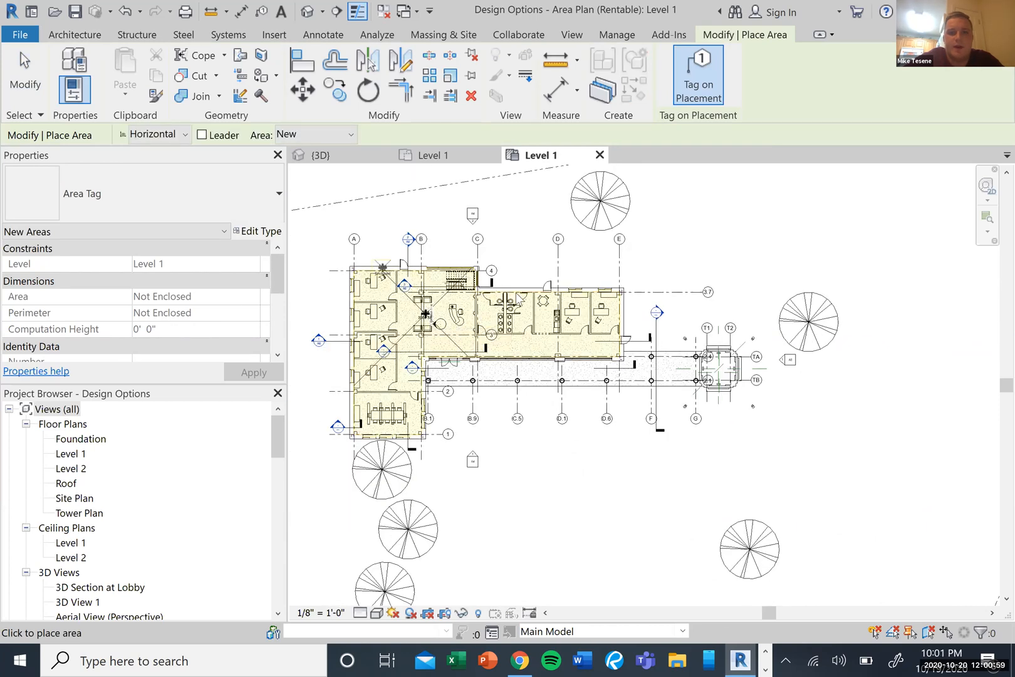
{"action": "left_click", "coordinate": [402, 323]}
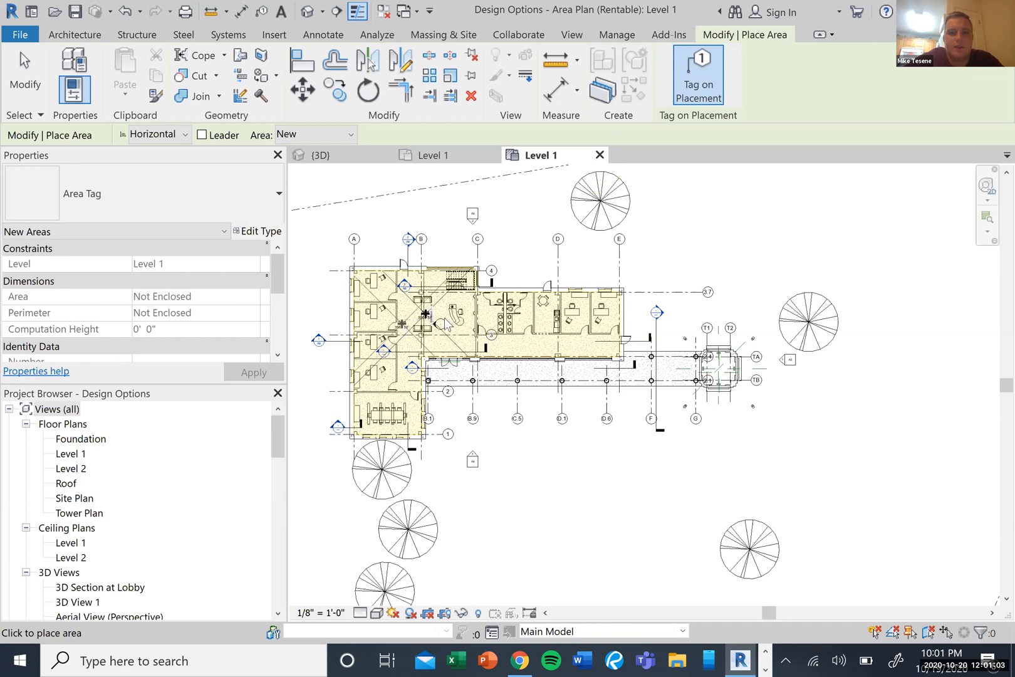
{"action": "scroll", "coordinate": [446, 325], "scroll_direction": "up", "scroll_amount": 5}
{"action": "key", "text": "Escape"}
{"action": "scroll", "coordinate": [495, 323], "scroll_direction": "up", "scroll_amount": 3}
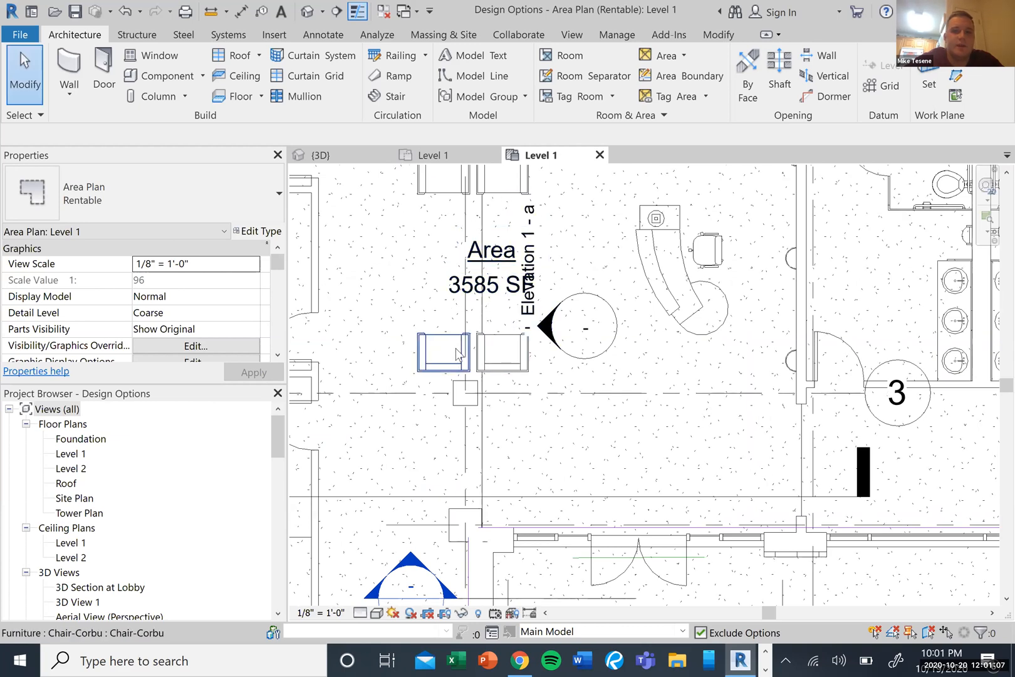
{"action": "scroll", "coordinate": [460, 358], "scroll_direction": "down", "scroll_amount": 5}
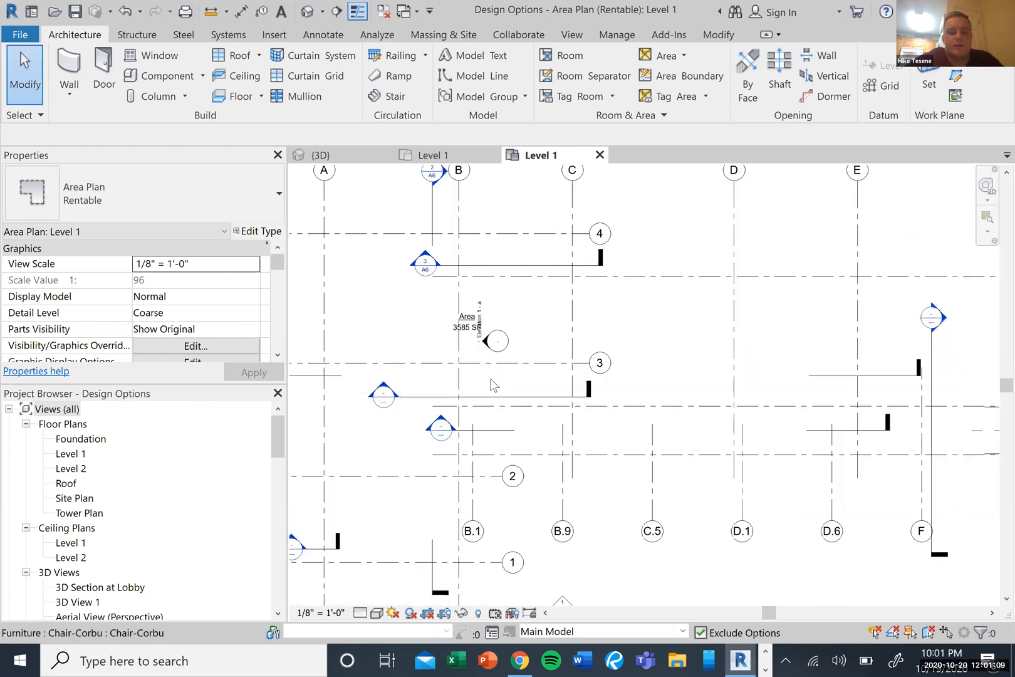
{"action": "scroll", "coordinate": [659, 455], "scroll_direction": "down", "scroll_amount": 6}
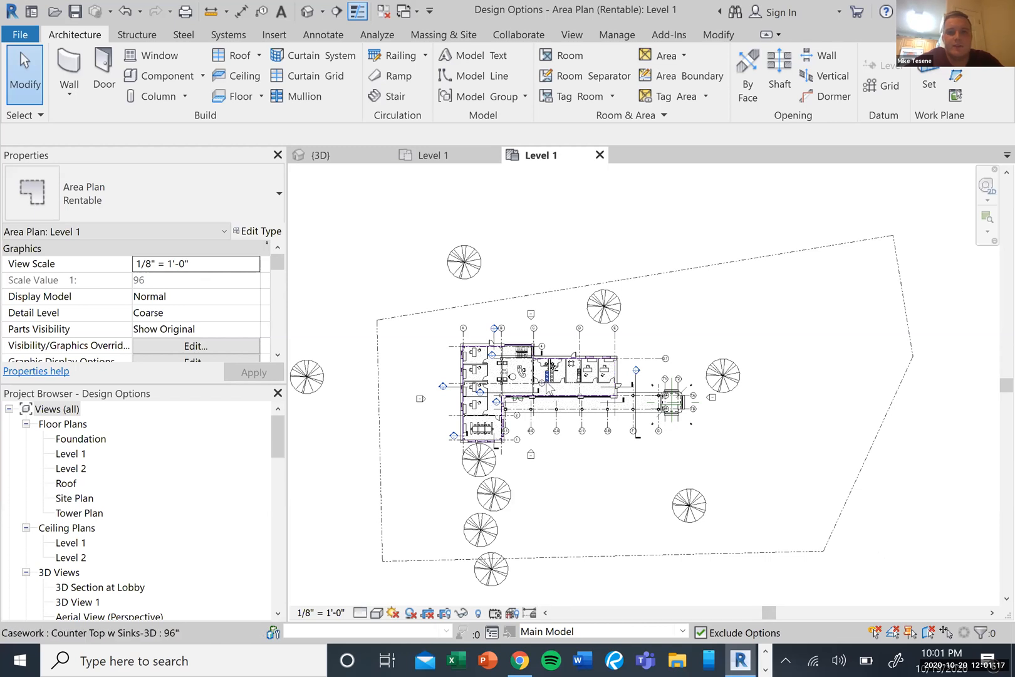
Show the additional room and area commands for color schemes and area and volume computations
{"action": "scroll", "coordinate": [548, 389], "scroll_direction": "up", "scroll_amount": 3}
{"action": "left_click", "coordinate": [654, 119]}
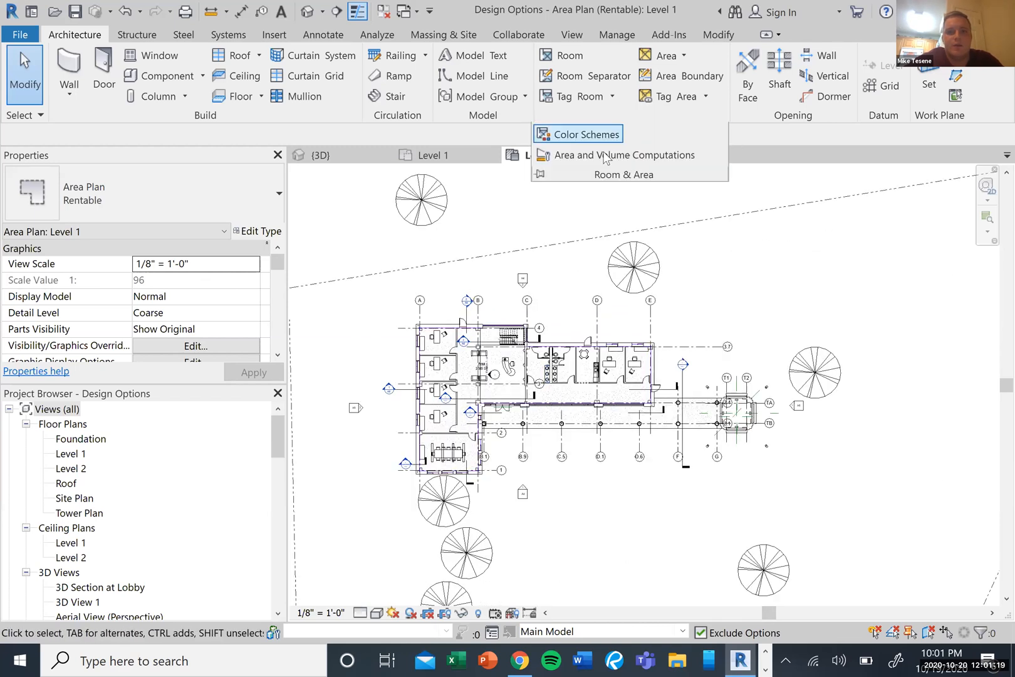